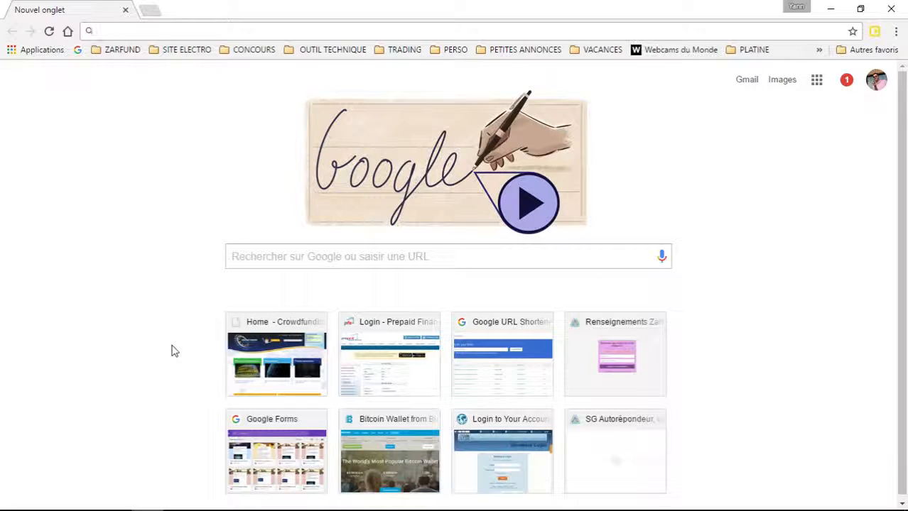
Step: Search Google for zarfund, open the ZarFund site, and enter its member dashboard
type("zarfund")
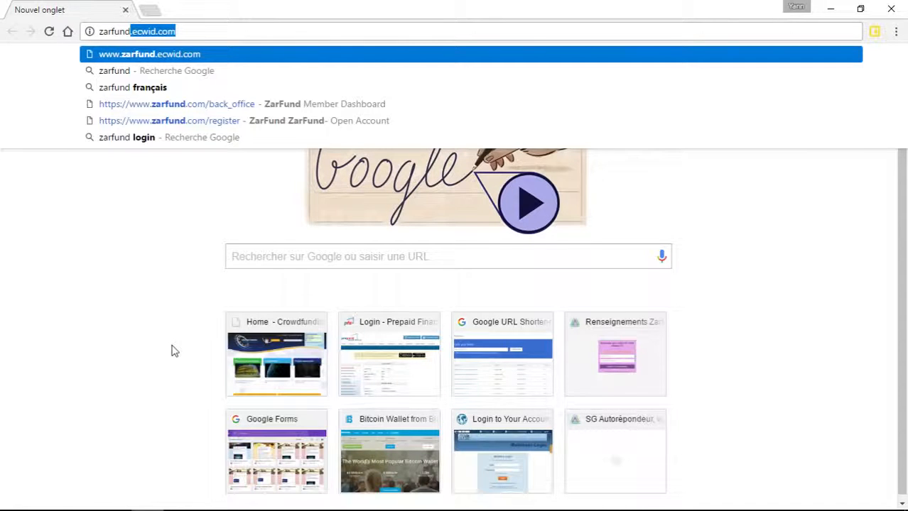
left_click(129, 74)
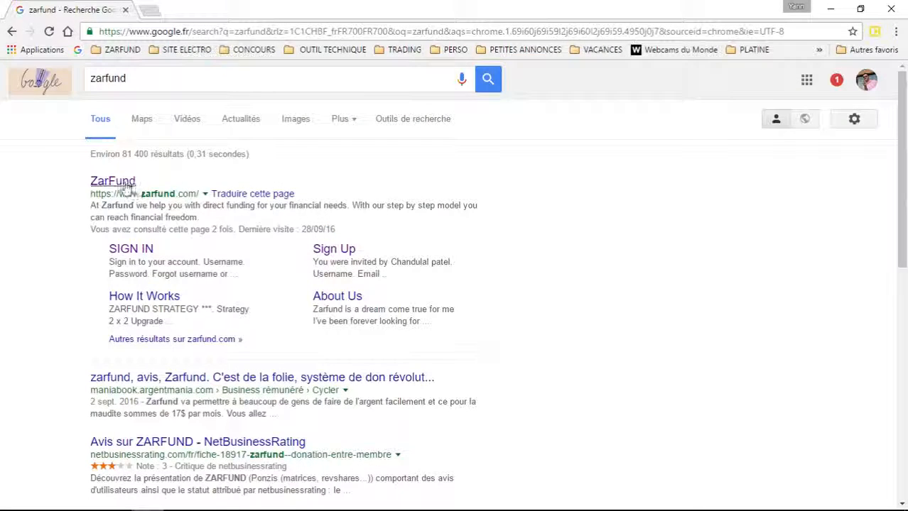
left_click(122, 184)
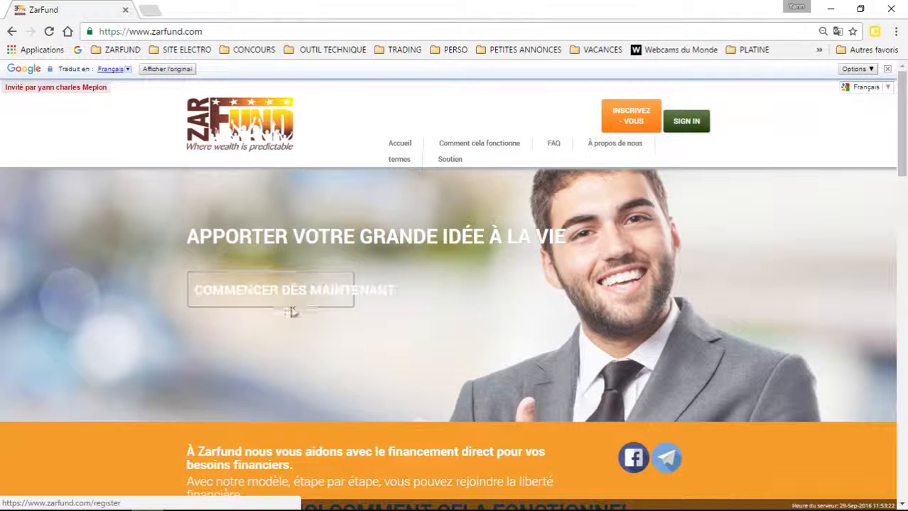
left_click(262, 291)
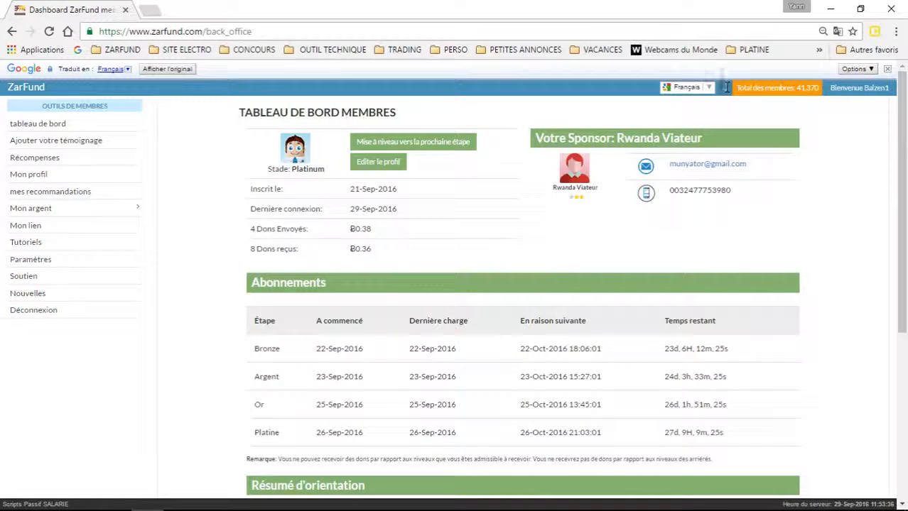
Step: Keep the ZarFund page translated into Français and open a new blank tab
left_click(708, 88)
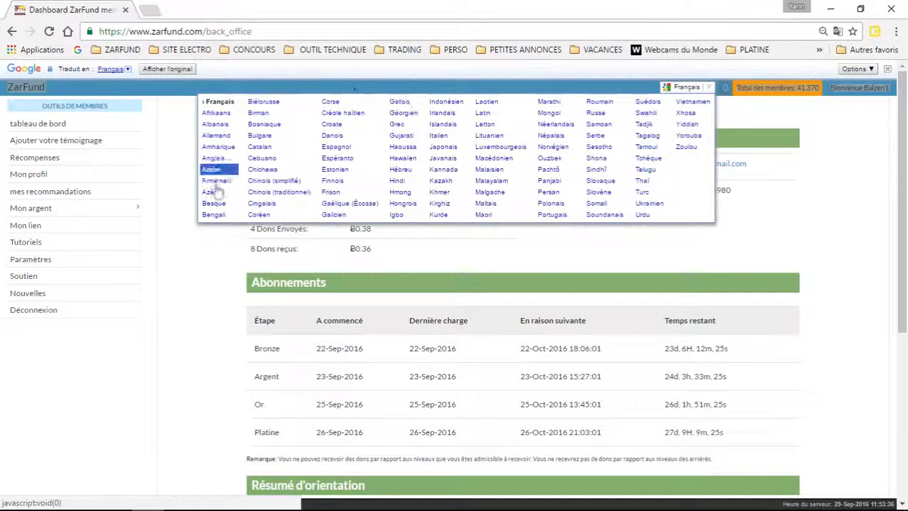
left_click(218, 102)
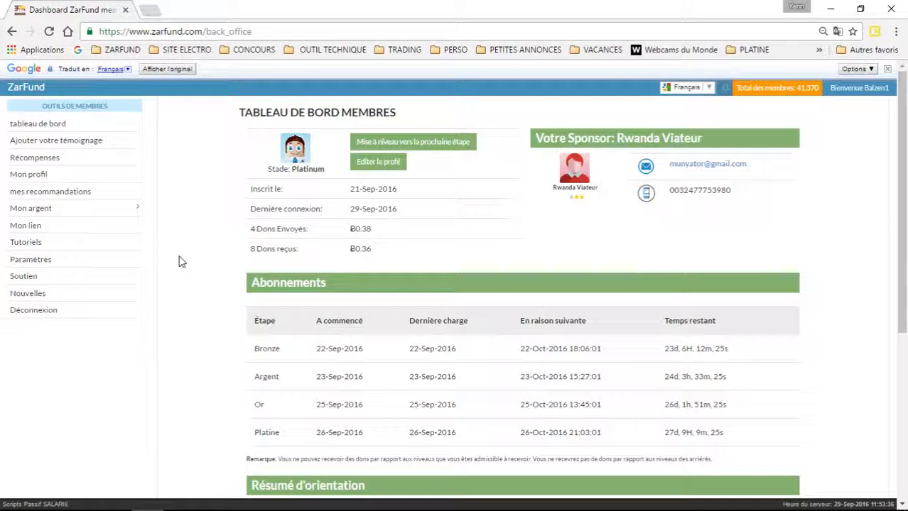
left_click(149, 10)
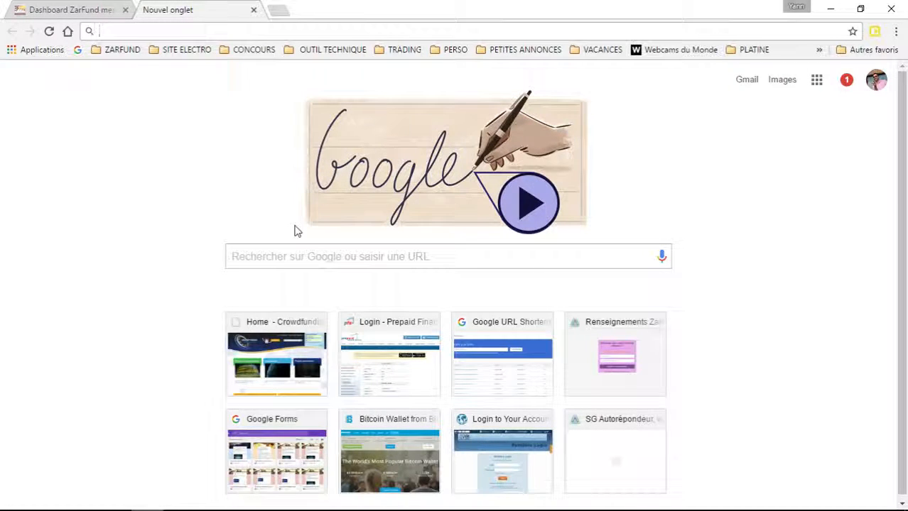
Step: Review the upgrade-to-next-stage page, return to the dashboard, then bring up the blank tab
left_click(64, 10)
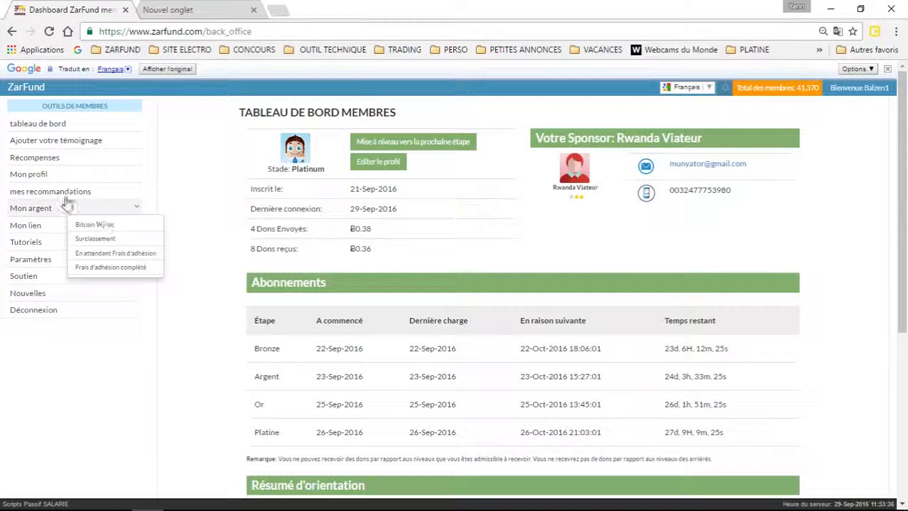
left_click(410, 144)
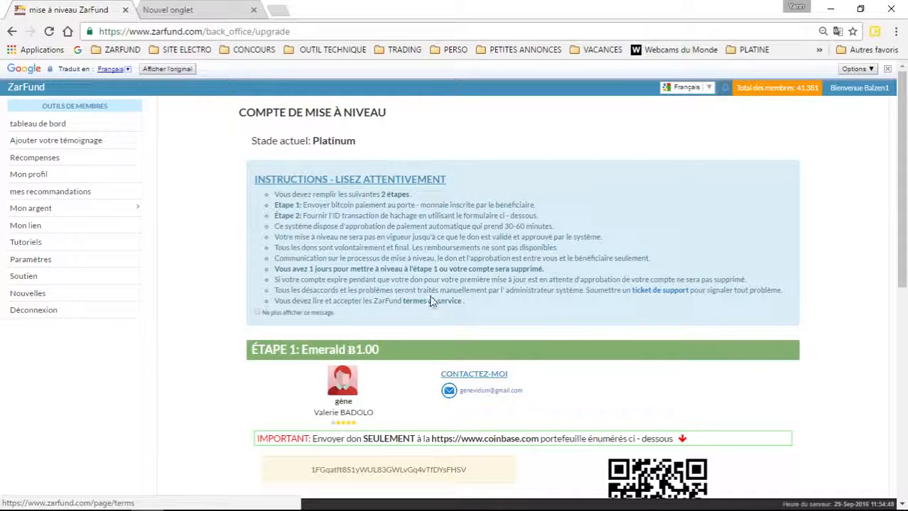
left_click(47, 123)
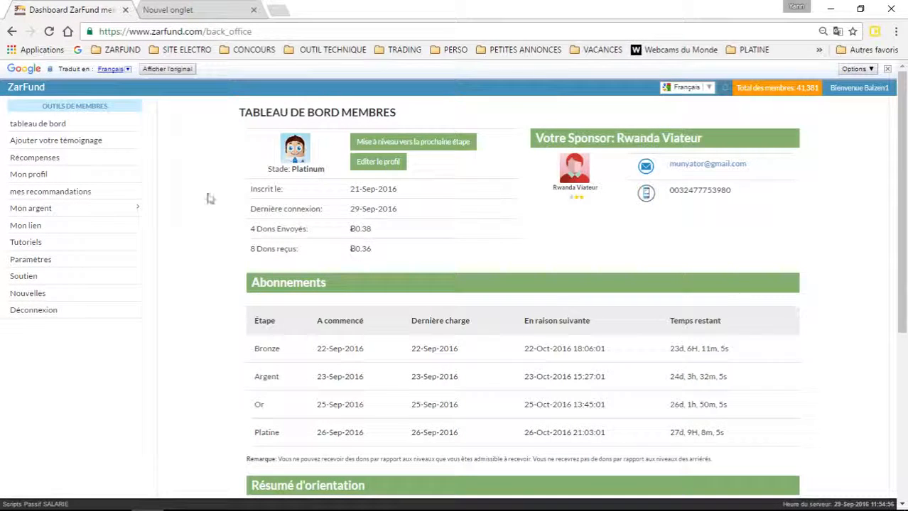
left_click(201, 10)
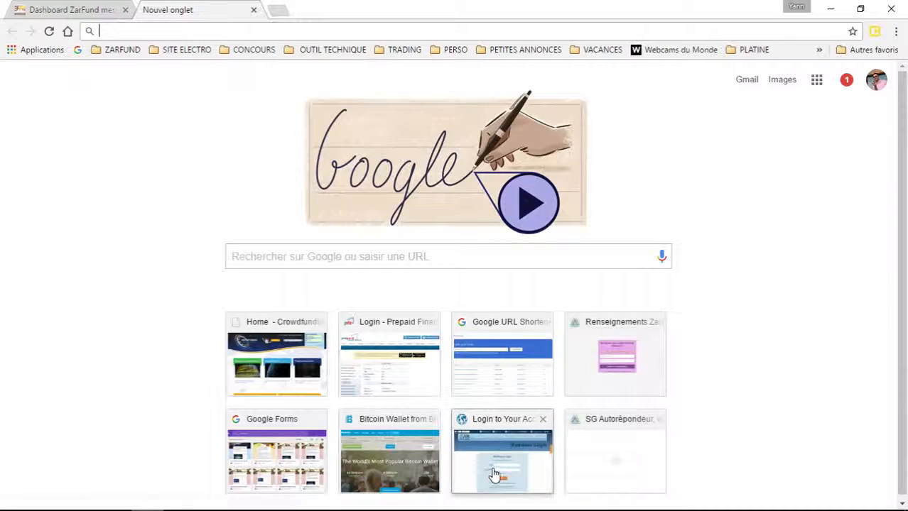
type("w")
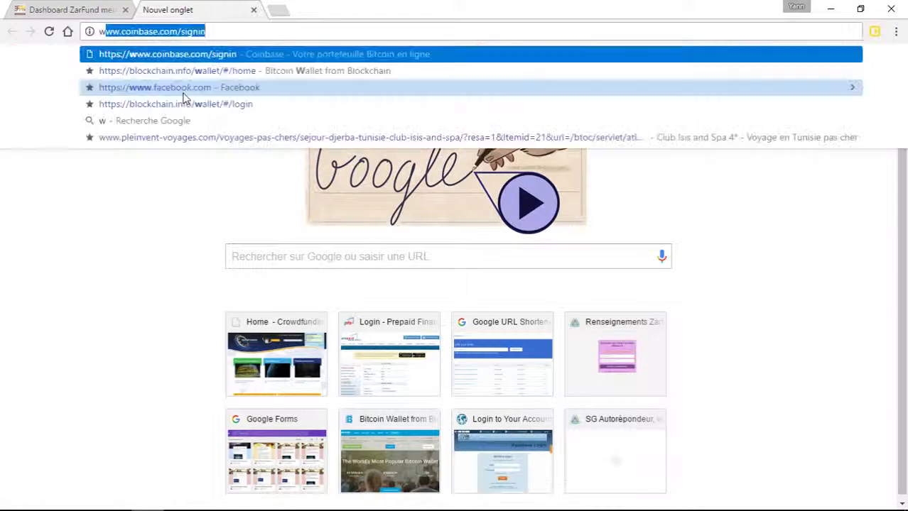
type("ww.blo")
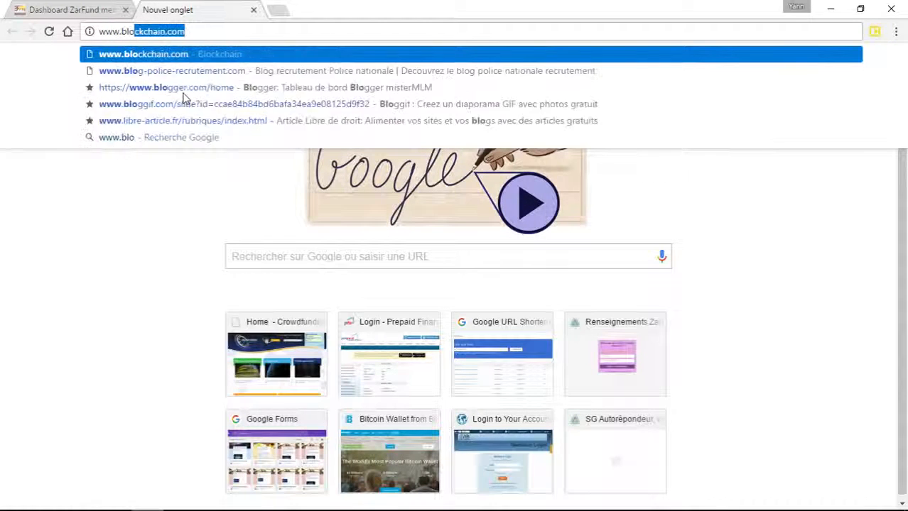
type("ckchain.")
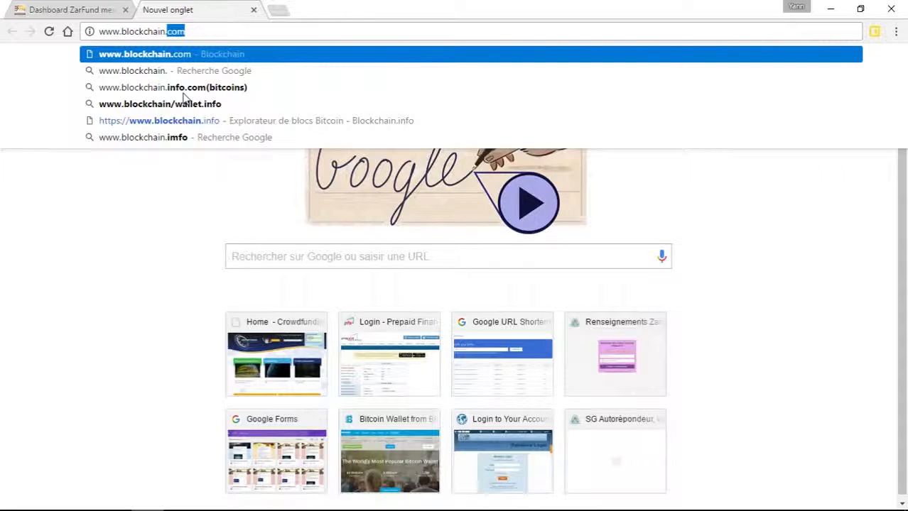
type("info")
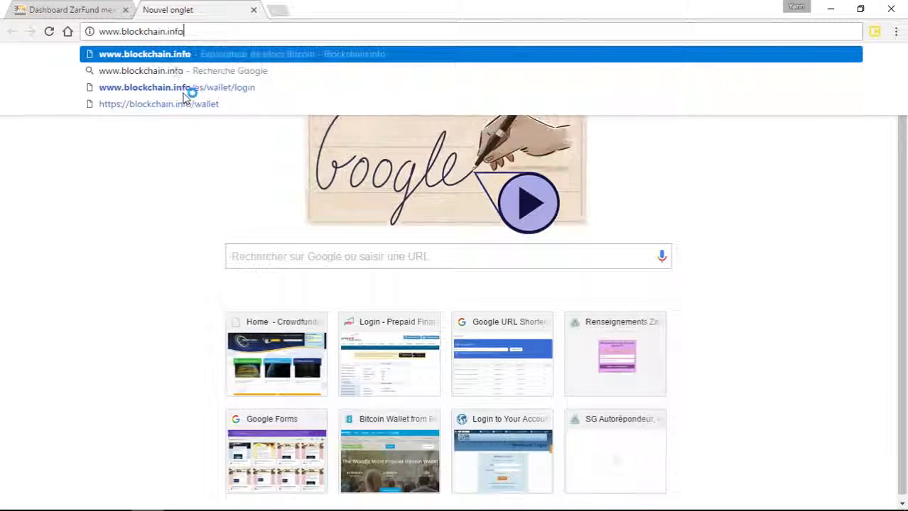
key("Return")
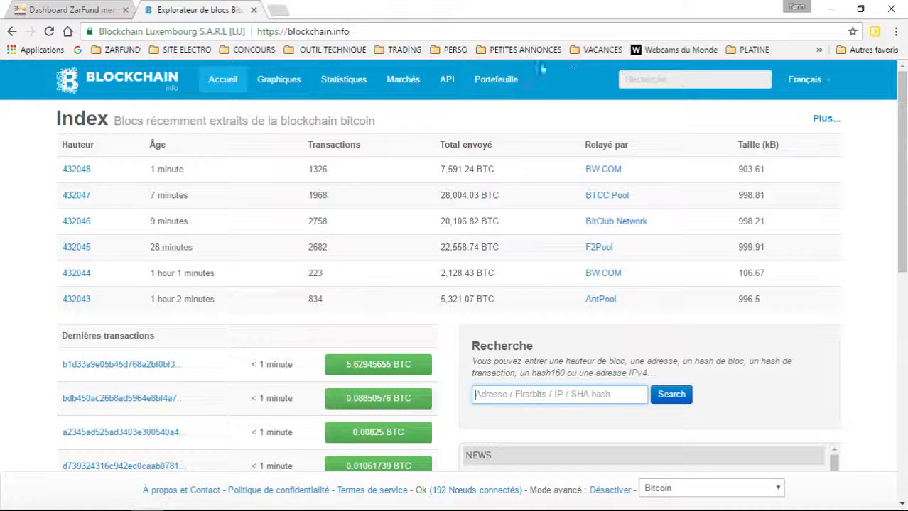
Step: Open the Blockchain wallet section and reach the login form with the saved wallet identifier filled in
left_click(490, 81)
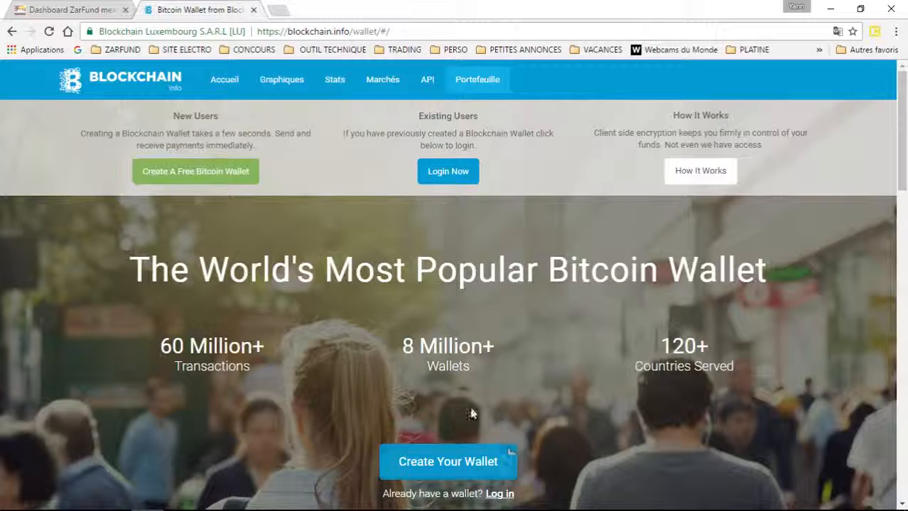
left_click(448, 460)
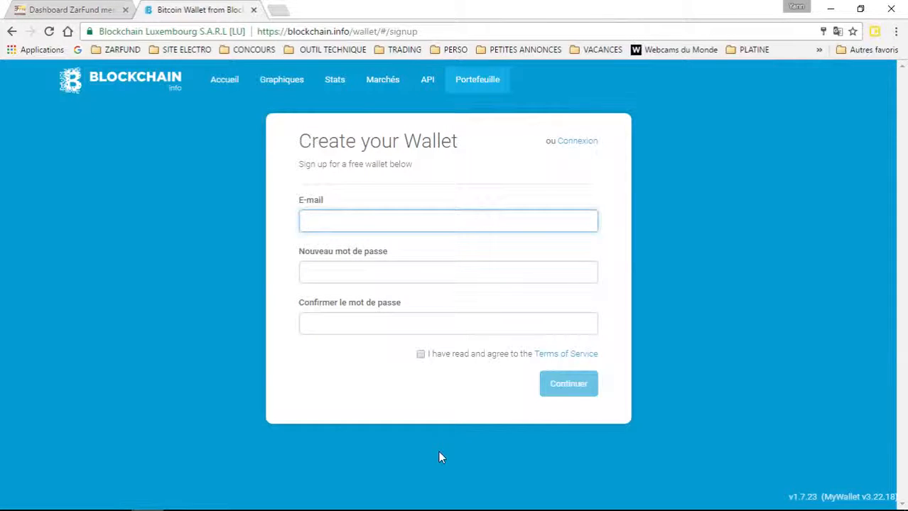
left_click(421, 354)
left_click(421, 366)
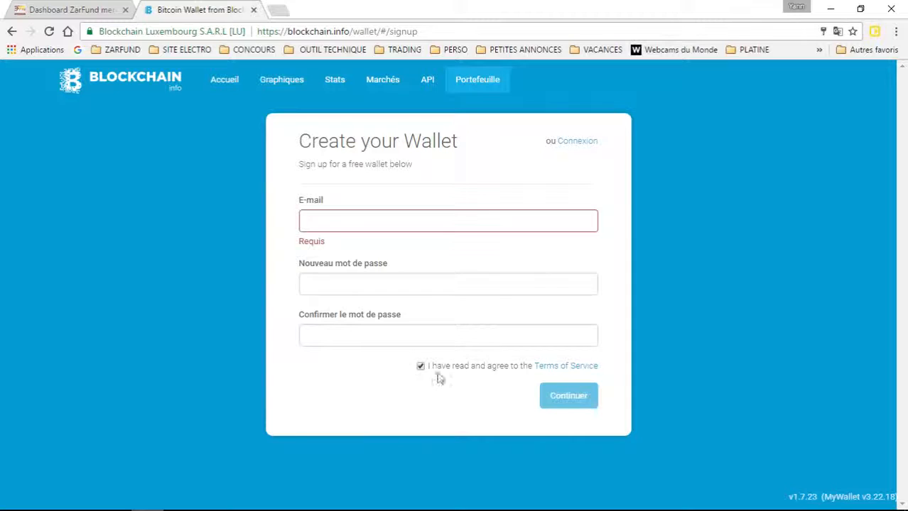
left_click(422, 367)
left_click(580, 142)
left_click(515, 233)
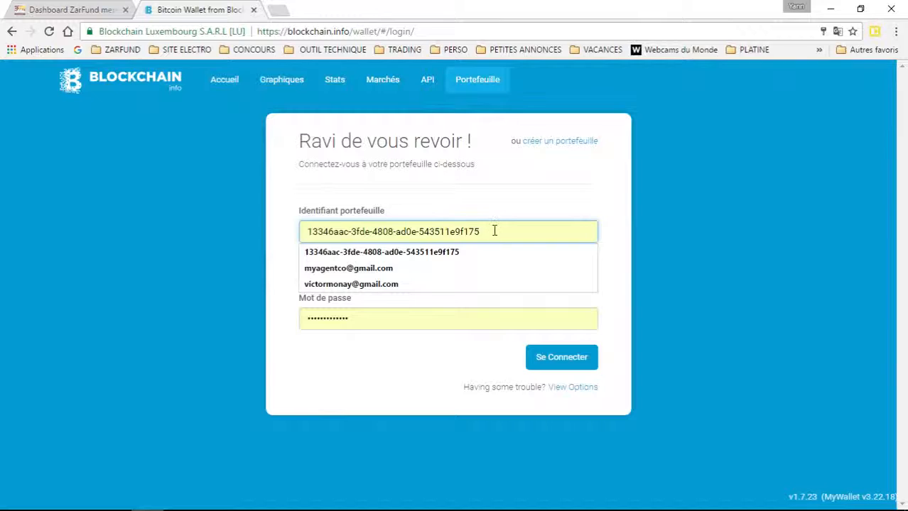
Step: Log in to the Blockchain wallet, showing the 0.15799019 BTC balance
left_click(451, 366)
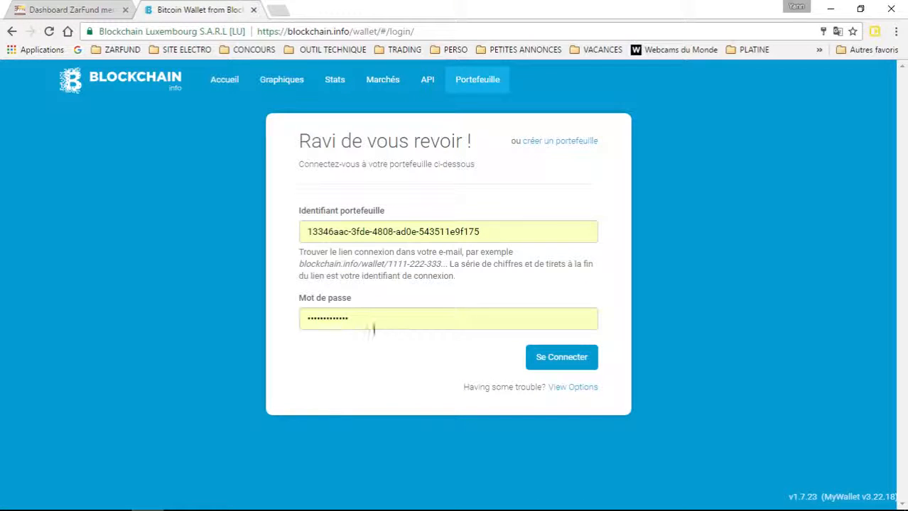
left_click(558, 363)
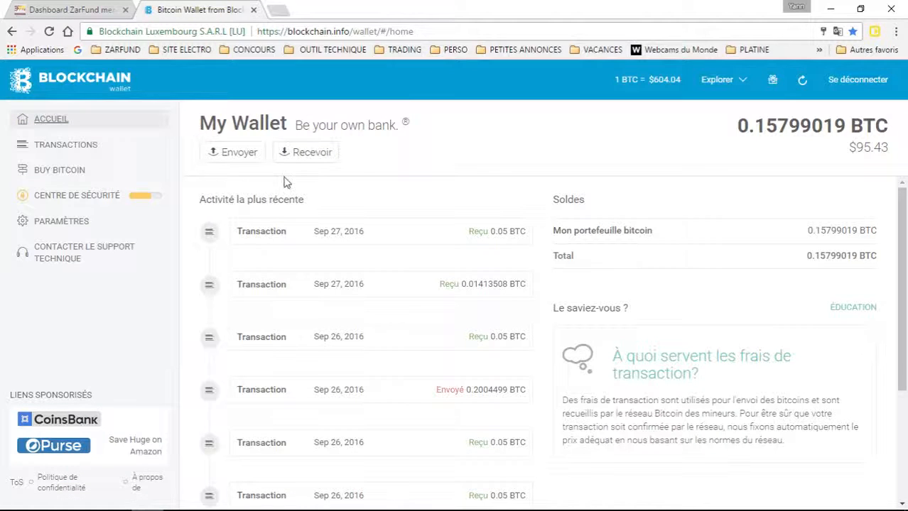
Step: Show the wallet's new receiving address, select it, and return to the ZarFund tab
left_click(309, 154)
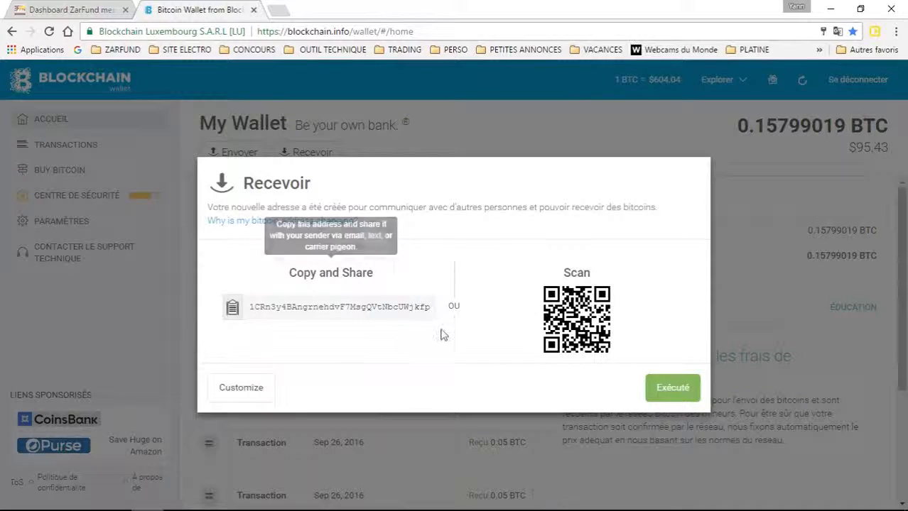
left_click_drag(431, 308, 231, 311)
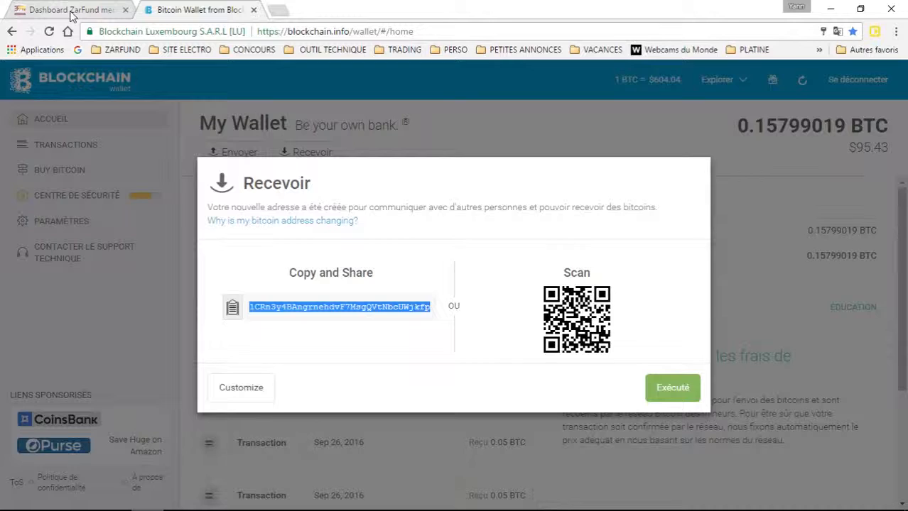
left_click(71, 11)
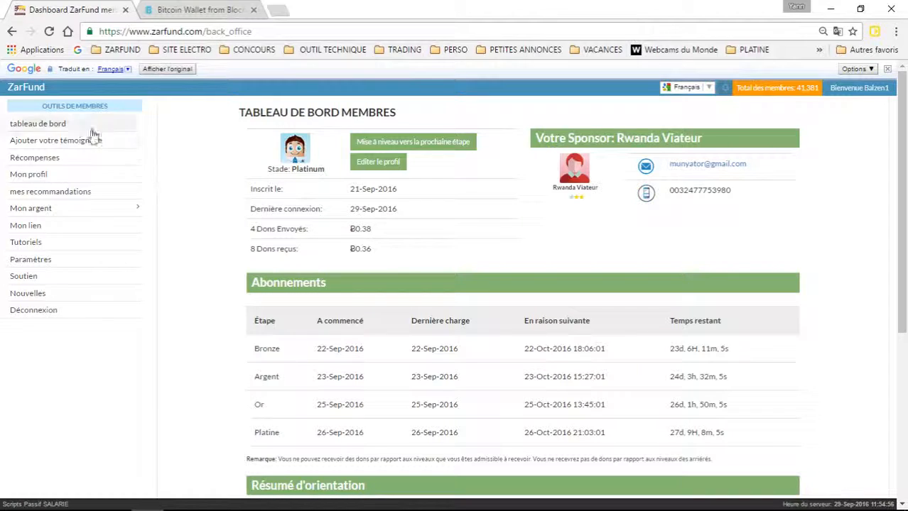
Step: Open ZarFund's Bitcoin Wallet edit form and check its address against the Blockchain receive address
left_click(55, 211)
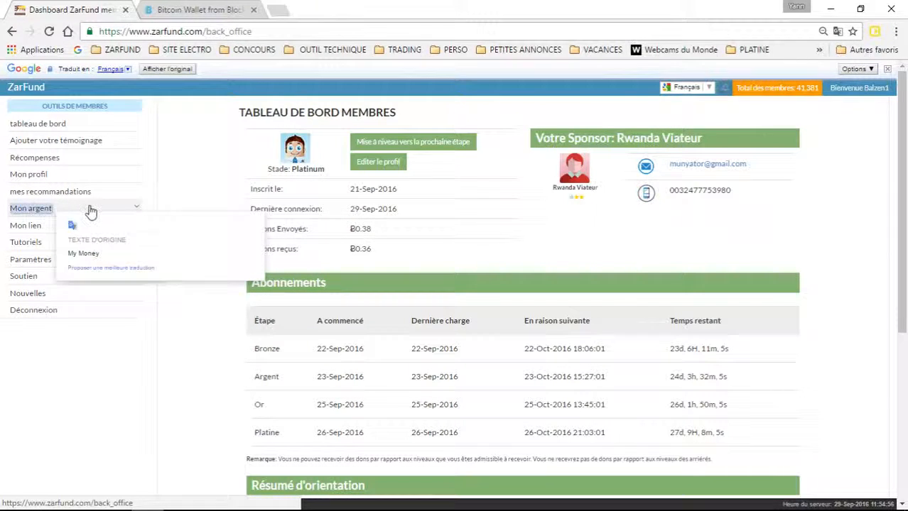
left_click(104, 227)
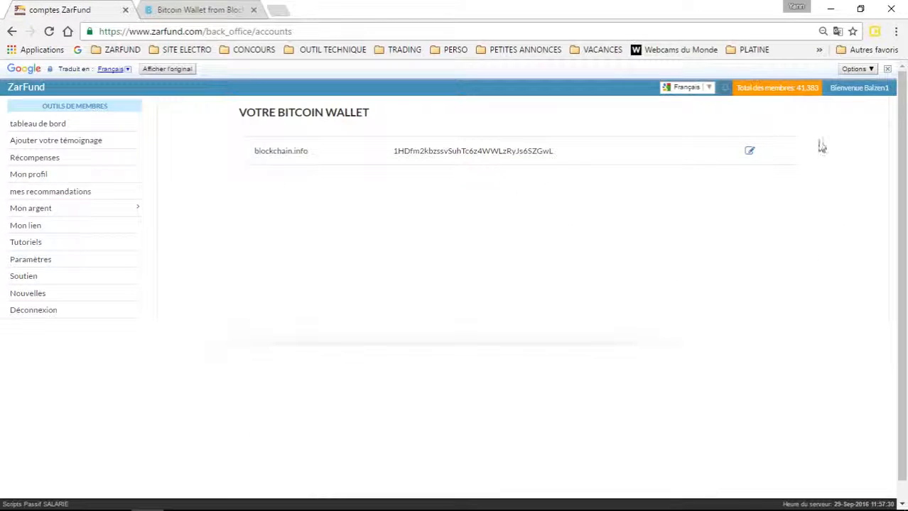
left_click(749, 150)
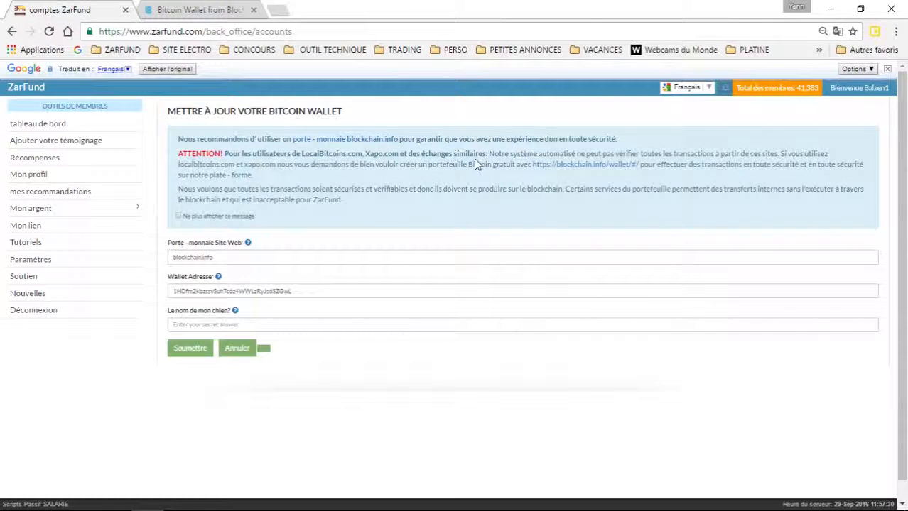
left_click(296, 290)
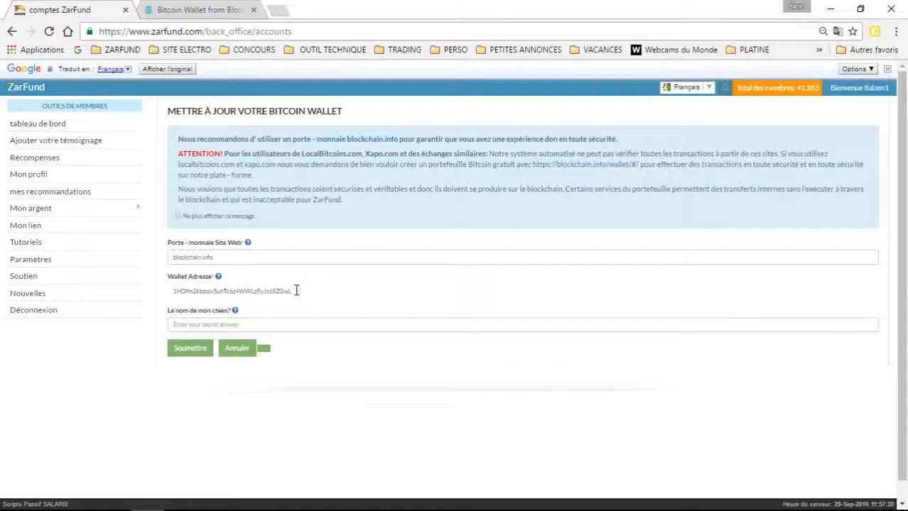
left_click(214, 10)
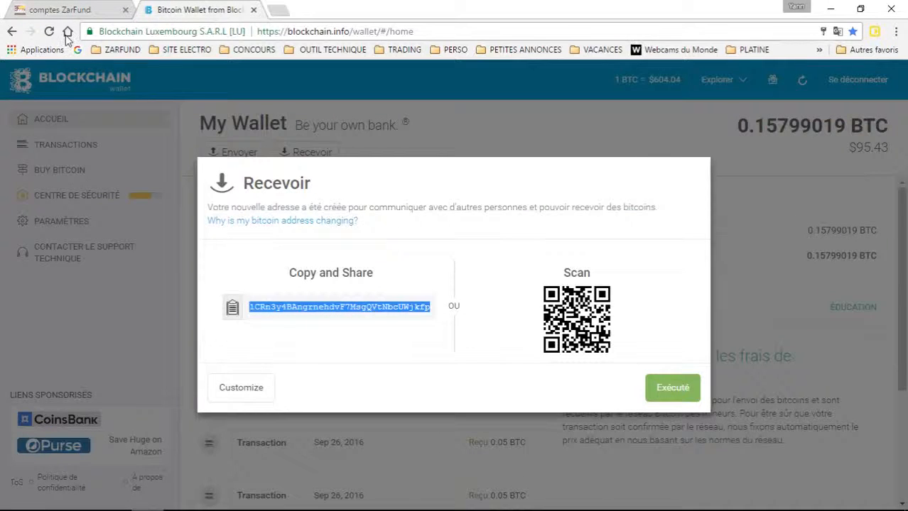
left_click(74, 11)
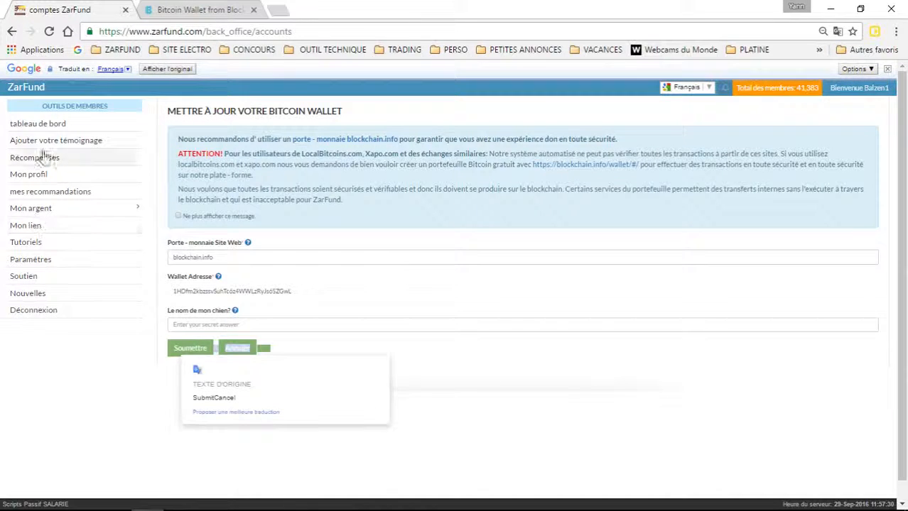
Step: Return ZarFund to its dashboard and close the wallet's receive-address window
left_click(41, 125)
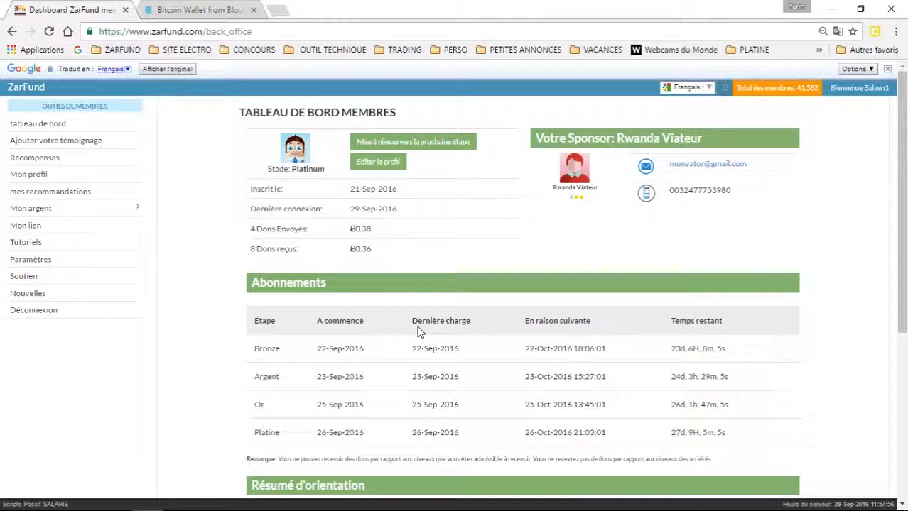
left_click(234, 13)
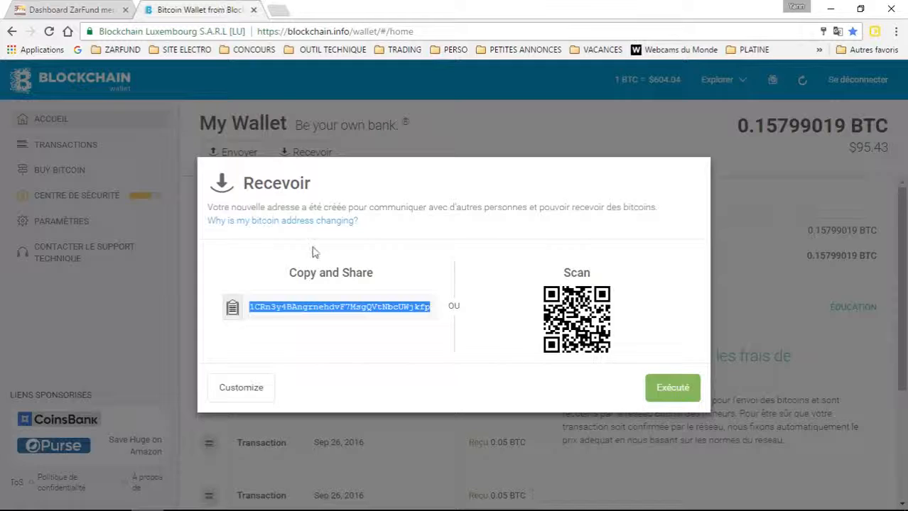
left_click(769, 337)
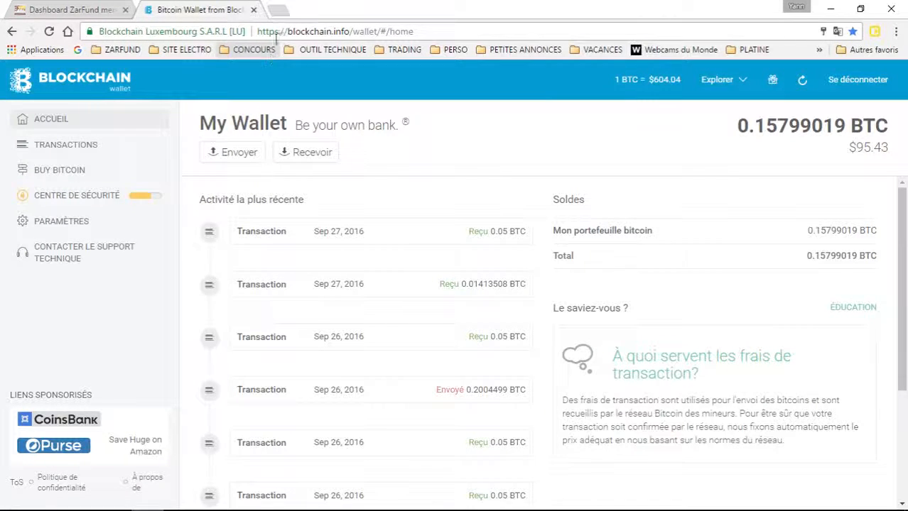
Step: Open a third tab and enter 'anycoin' in its address bar
left_click(276, 10)
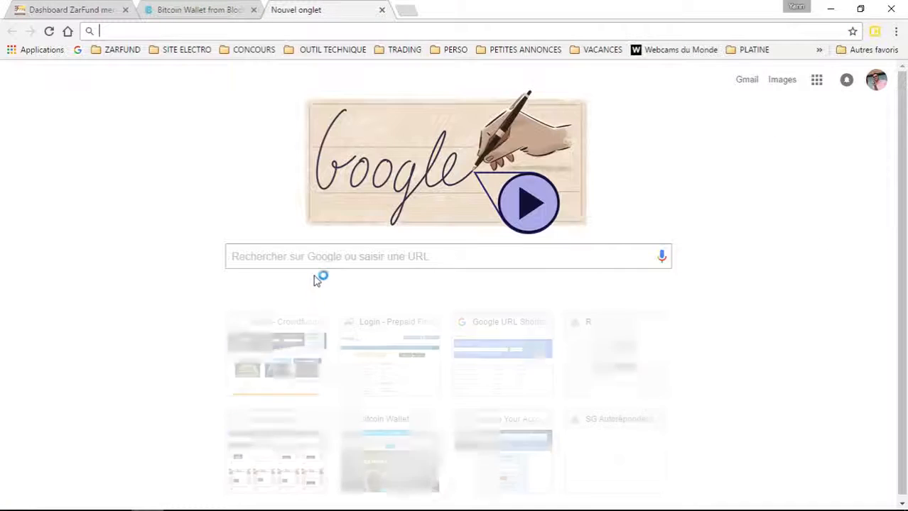
left_click(337, 248)
type("anycoin")
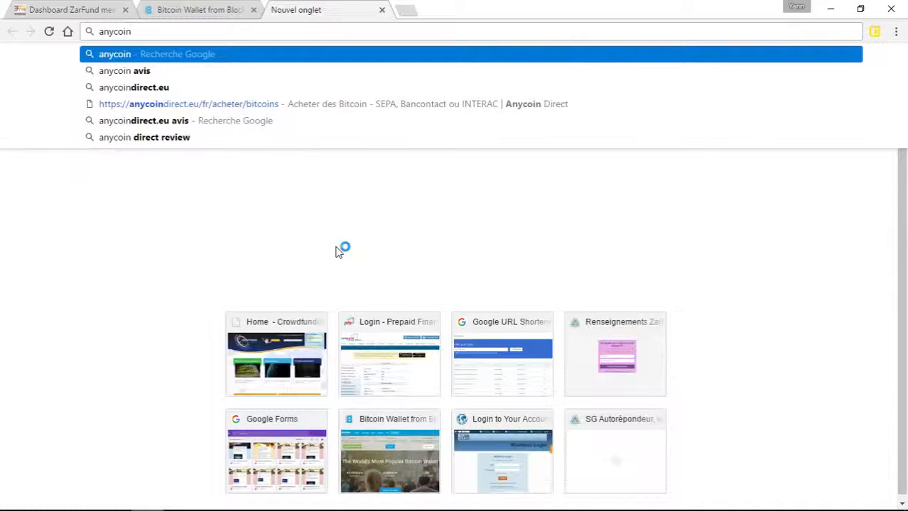
Step: Search Google for anycoin and open the Anycoin Direct homepage
key("Return")
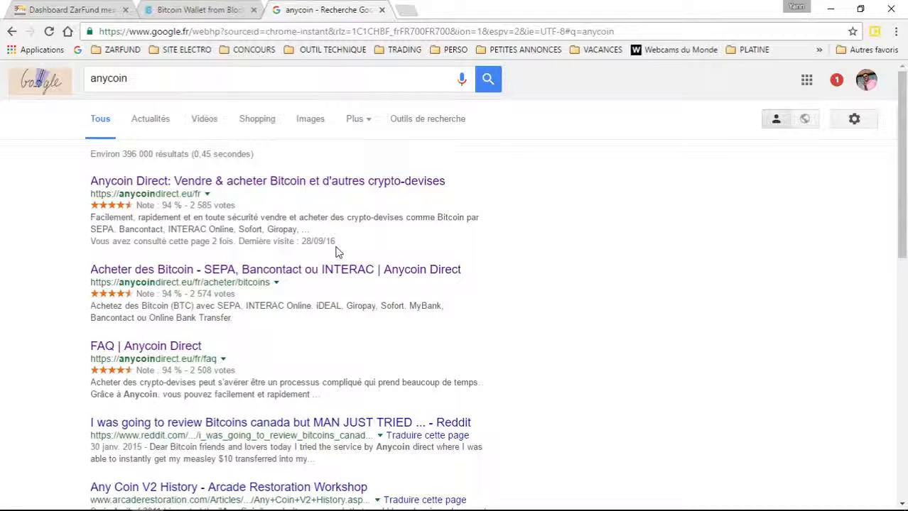
left_click(179, 185)
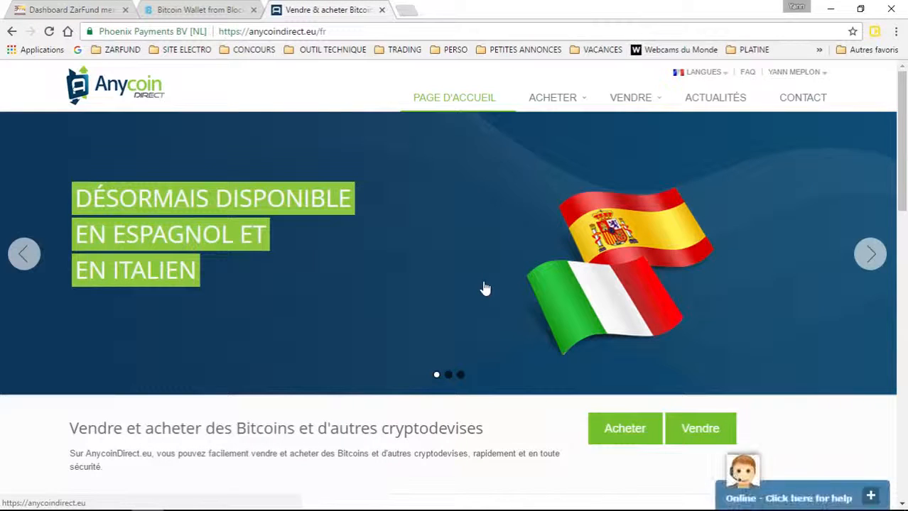
Step: Work through Anycoin Direct's top navigation to bring up the ACHETER coin list
mouse_move(825, 72)
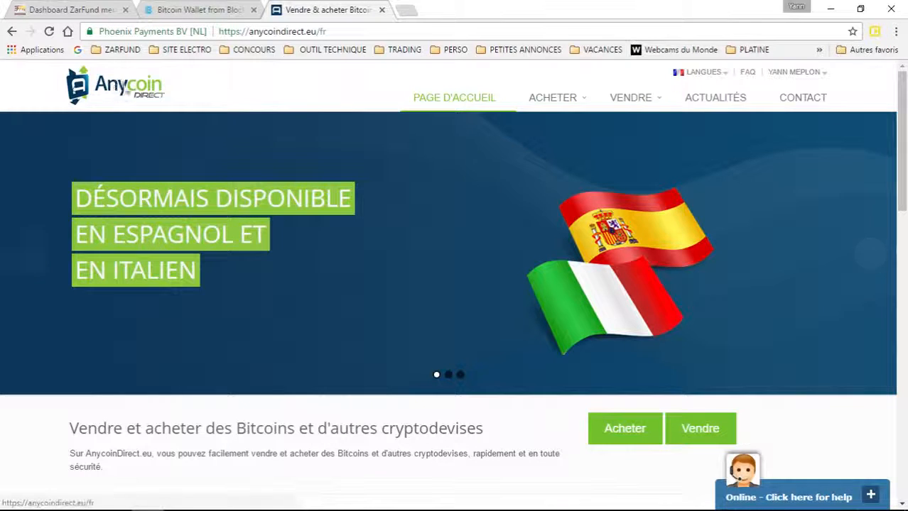
left_click(320, 31)
left_click(686, 149)
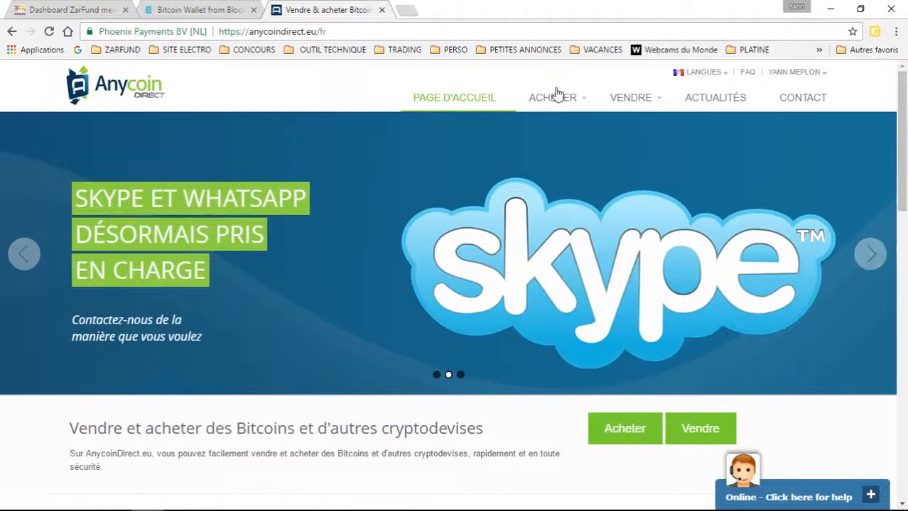
mouse_move(549, 93)
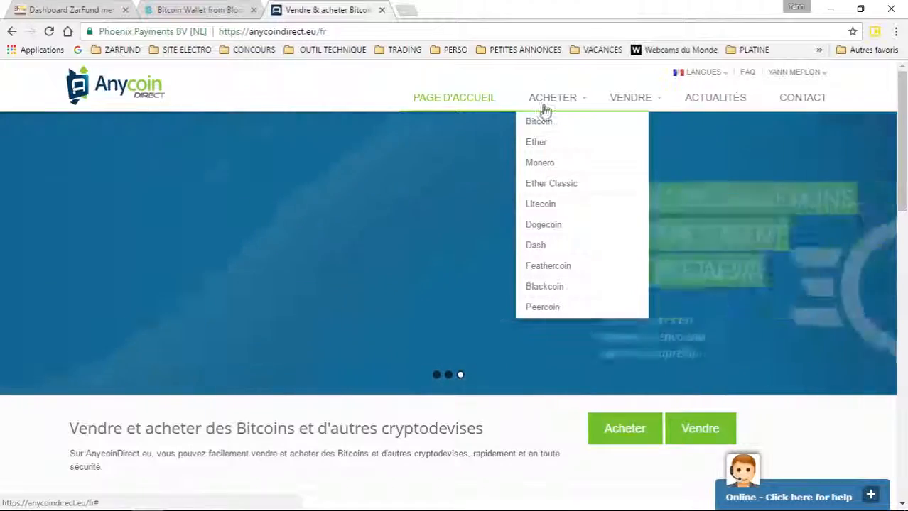
Step: Open Anycoin Direct's Bitcoin purchase form and replace the €10 amount with 20
left_click(542, 123)
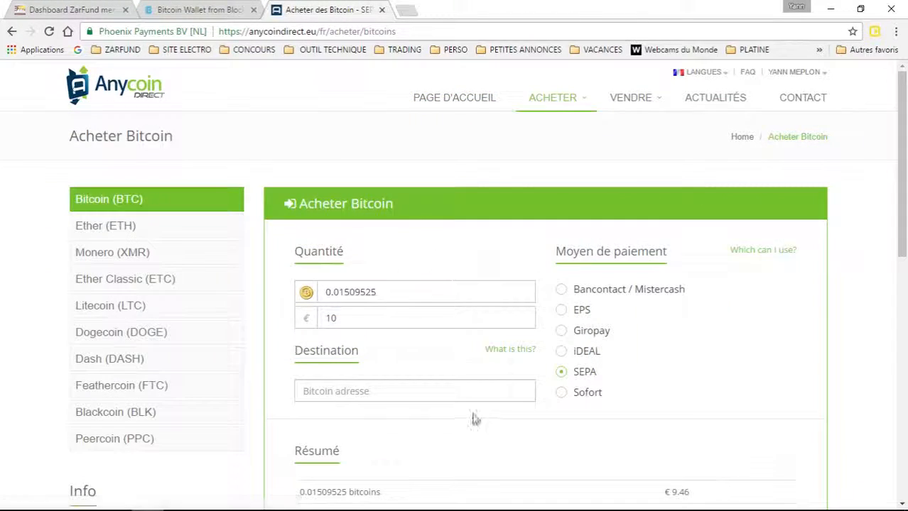
scroll(455, 363, "down", 2)
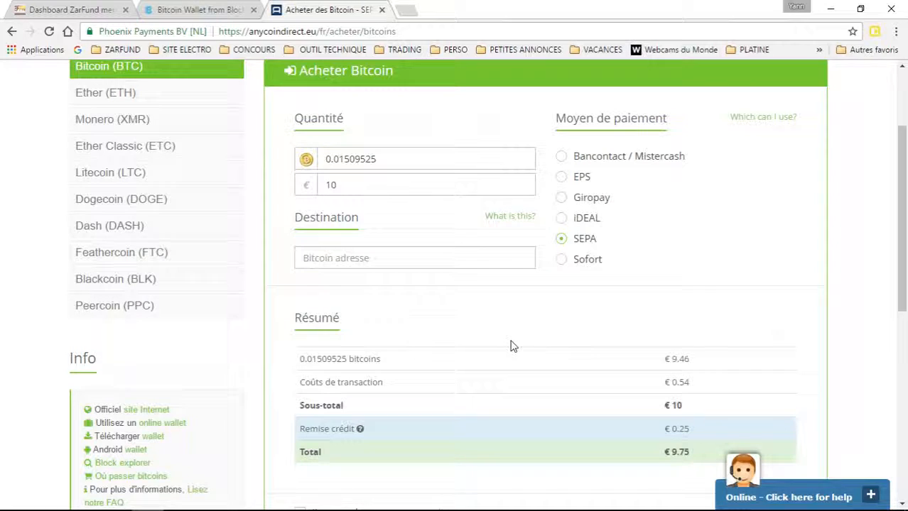
left_click_drag(357, 186, 320, 185)
type("20")
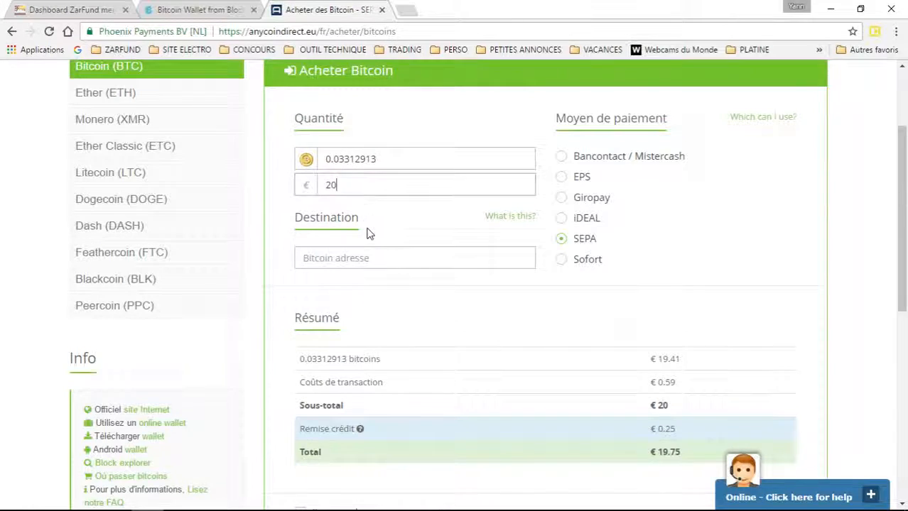
Step: Change the euro amount to 18, then 19, checking the order summary
scroll(367, 233, "down", 2)
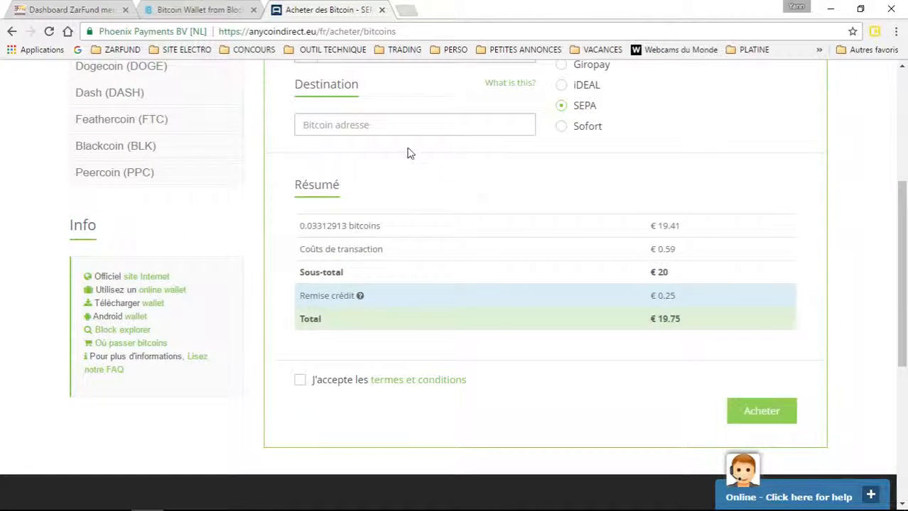
scroll(412, 149, "up", 2)
left_click_drag(354, 186, 321, 184)
type("18")
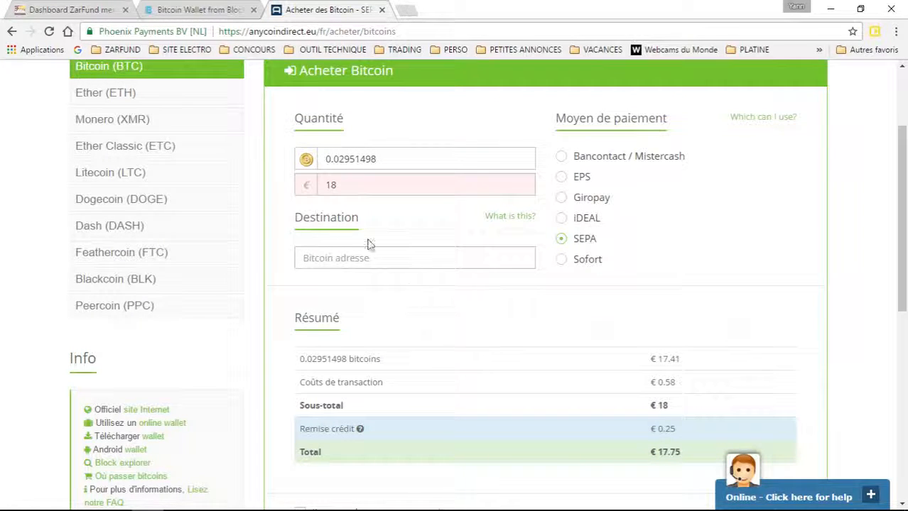
left_click_drag(345, 186, 290, 186)
key("BackSpace")
type("19")
scroll(424, 385, "down", 2)
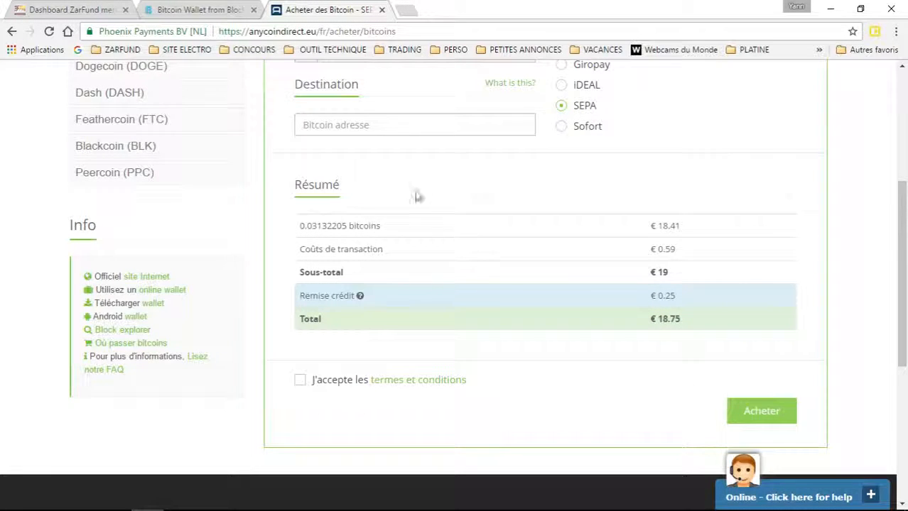
scroll(417, 196, "up", 2)
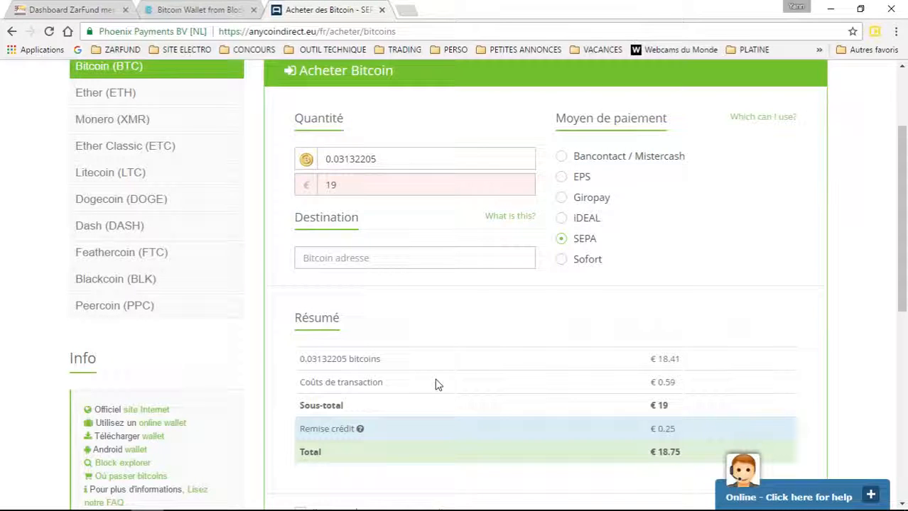
Step: Set the euro amount back to 20, giving 0.03312913 BTC for a €19.75 total
left_click(334, 186)
double_click(334, 186)
type("10")
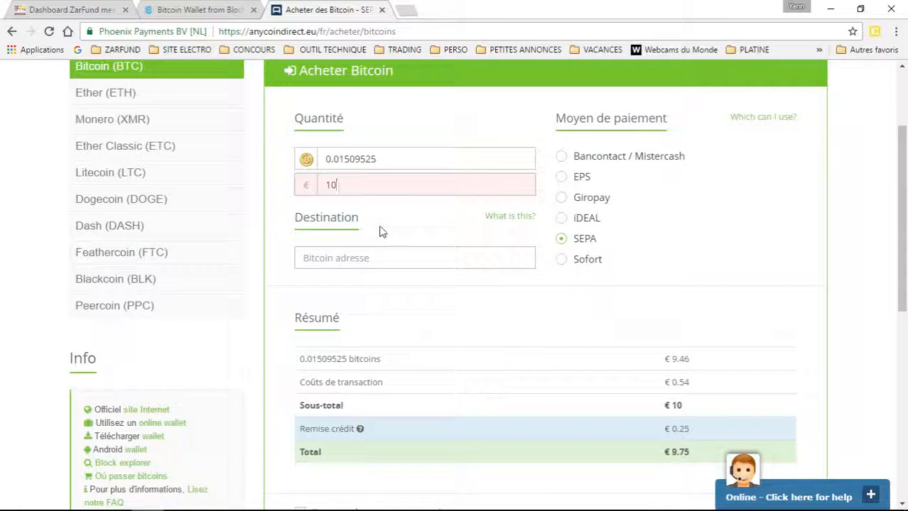
double_click(332, 186)
type("15")
key("ctrl+a")
type("1")
key("ctrl+a")
type("20")
left_click(361, 257)
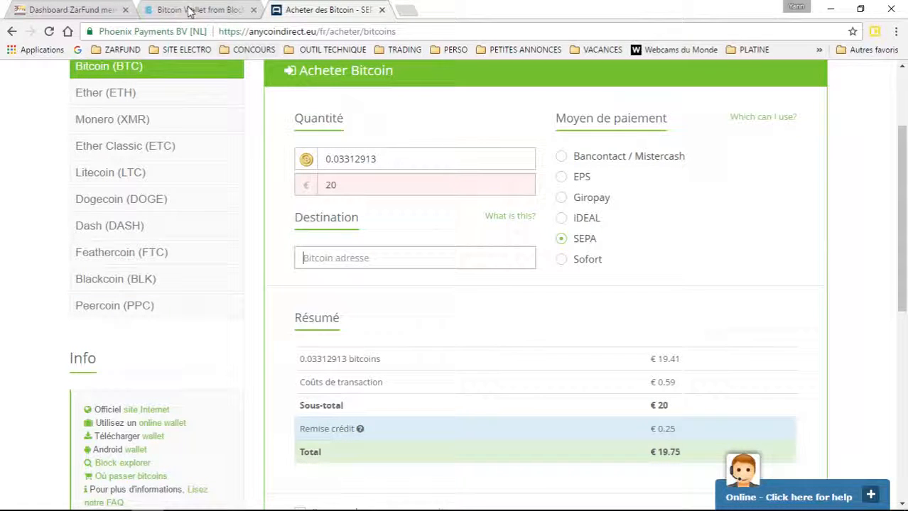
Step: Copy the Blockchain wallet's Recevoir address and paste it into Anycoin's Destination field
left_click(229, 9)
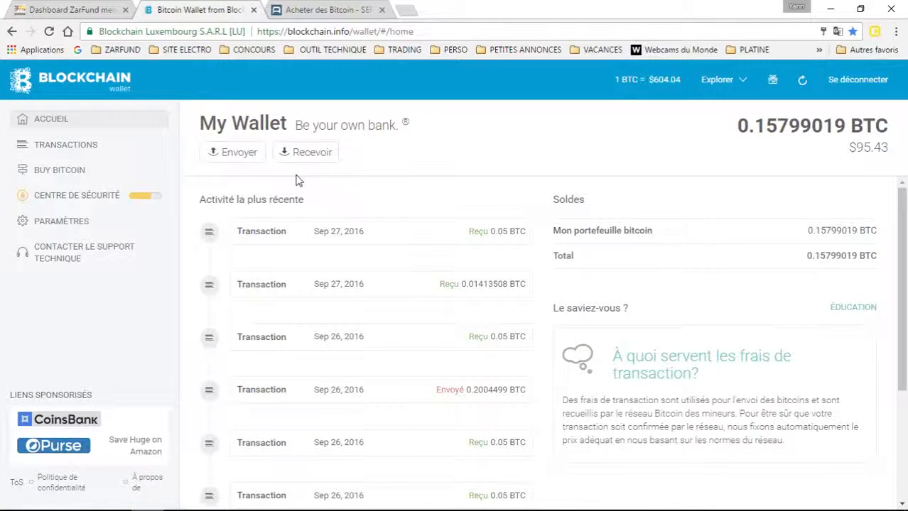
left_click(312, 156)
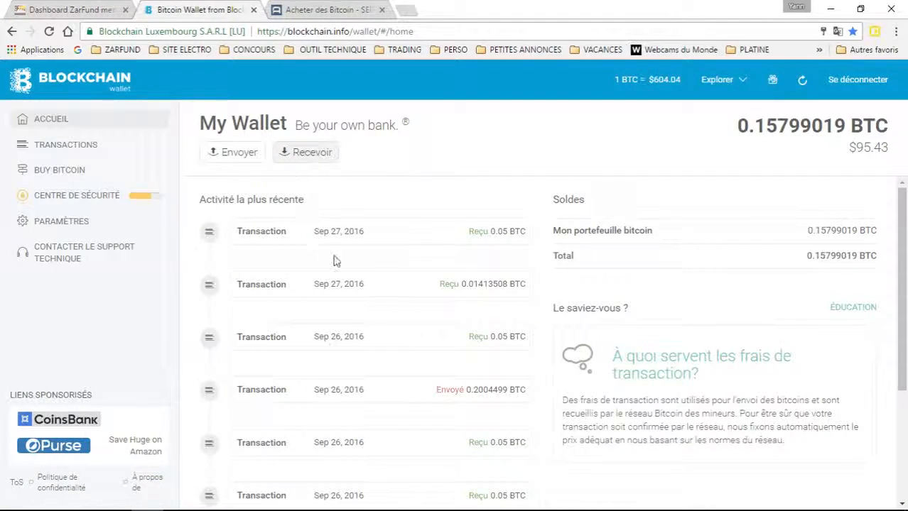
left_click_drag(438, 313, 249, 301)
key("ctrl+c")
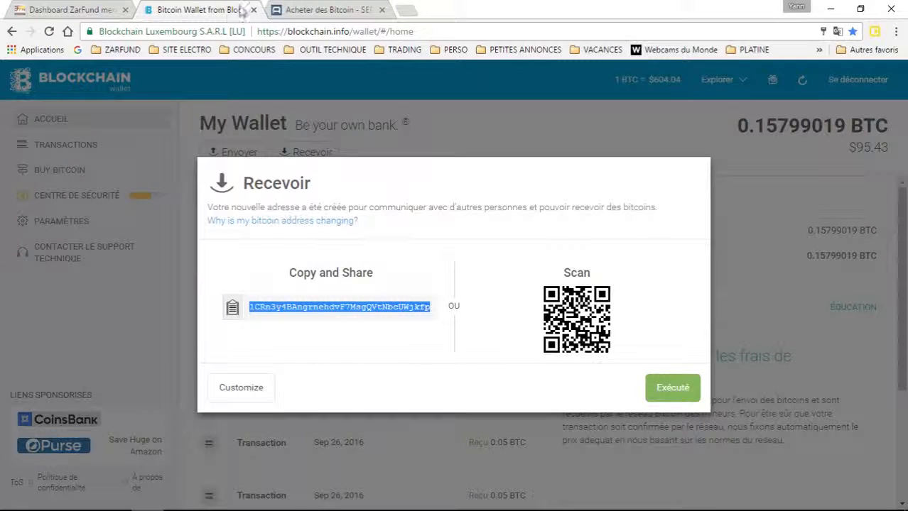
left_click(321, 10)
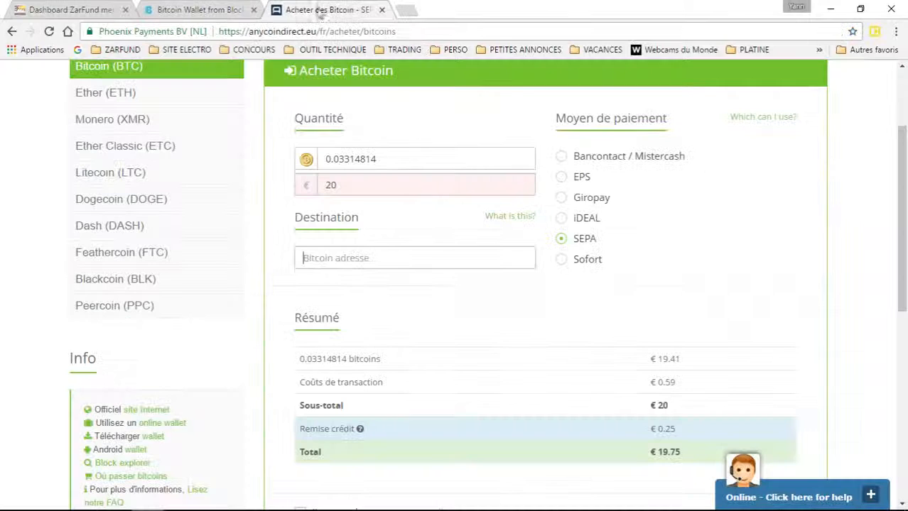
left_click(202, 10)
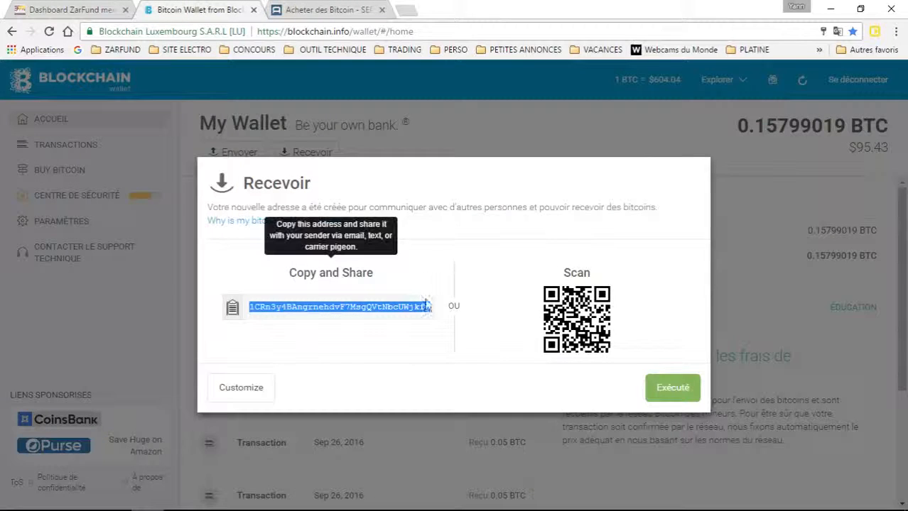
left_click(321, 10)
left_click(328, 265)
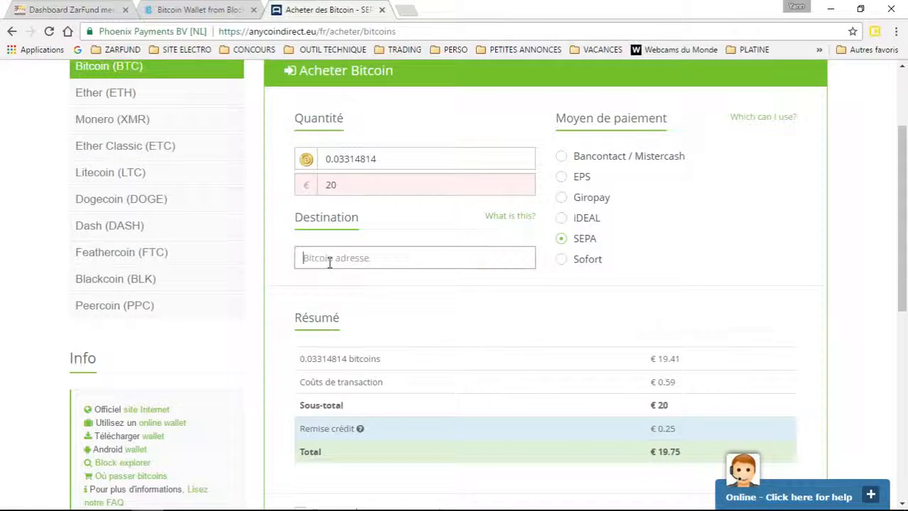
key("ctrl+v")
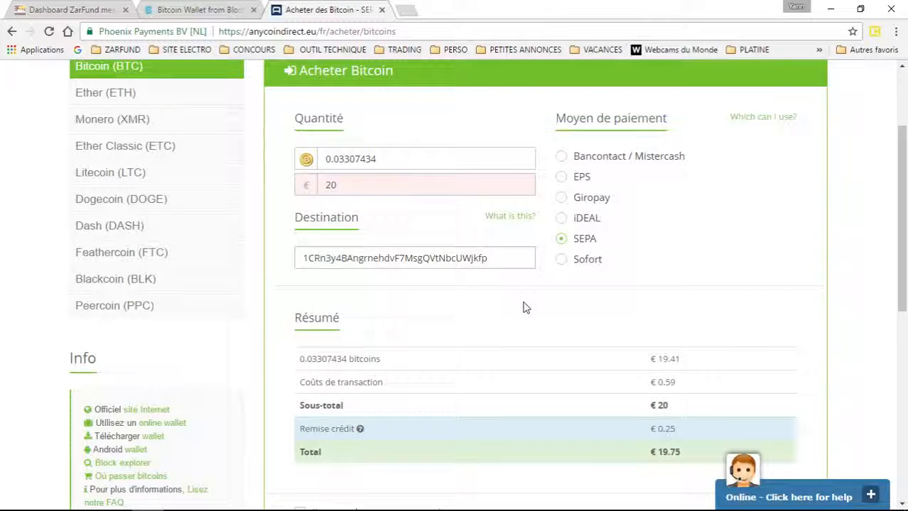
Step: Review the Résumé: 0.03307434 BTC for €19.41, highlighting the €0.59 transaction cost
scroll(524, 307, "down", 2)
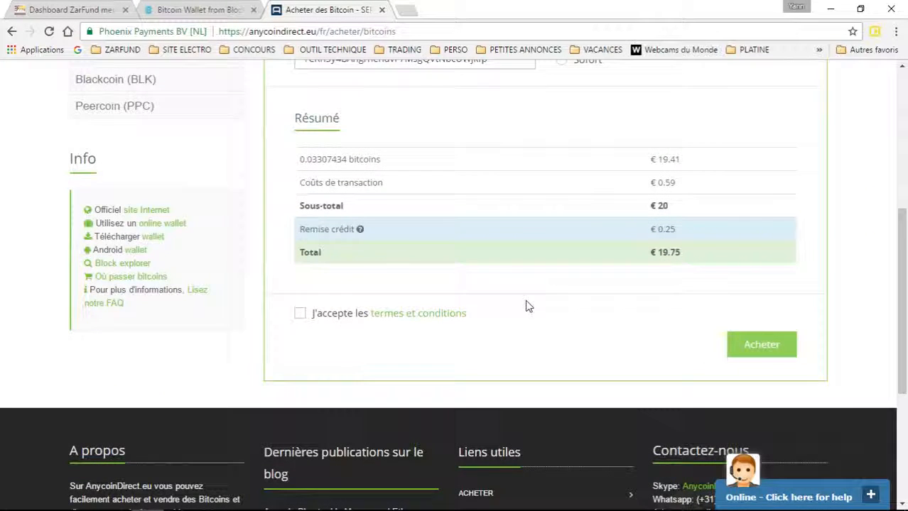
left_click_drag(678, 182, 657, 182)
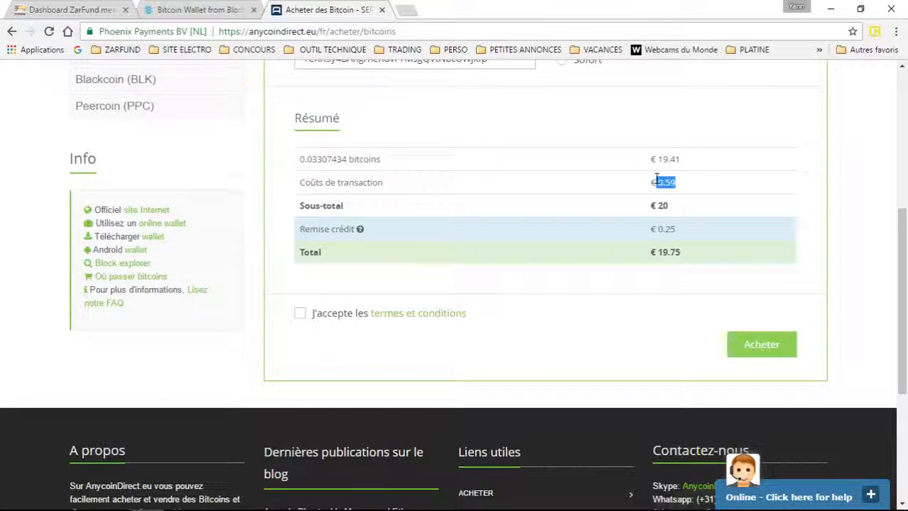
scroll(501, 303, "up", 2)
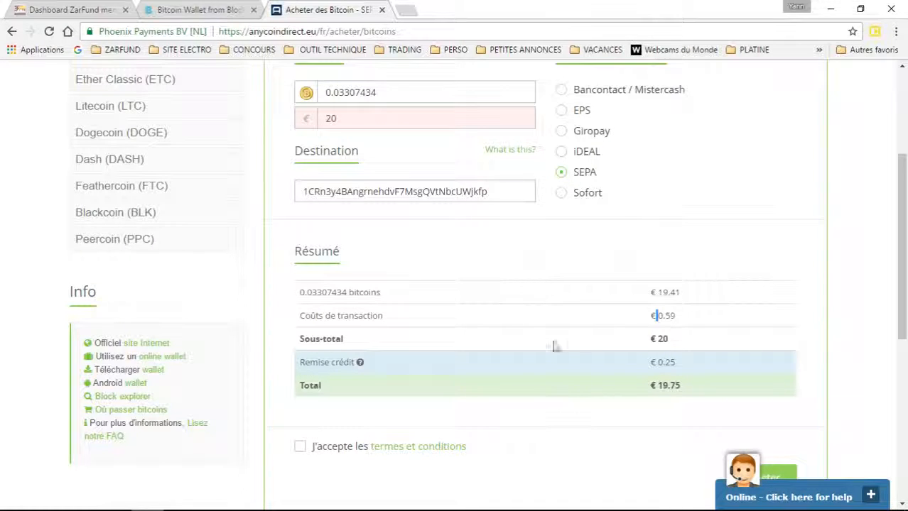
scroll(558, 359, "down", 3)
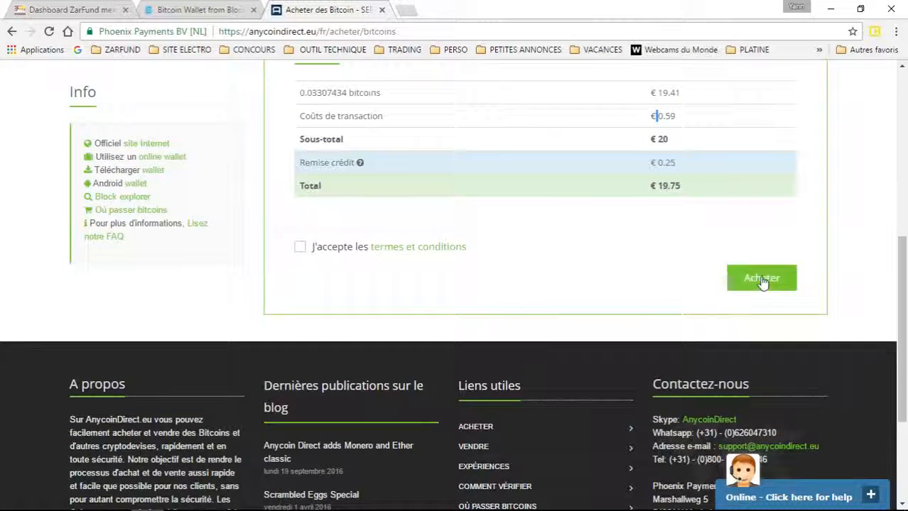
Step: Submit the Acheter order twice; it's rejected because SEPA isn't allowed at this account level
left_click(759, 277)
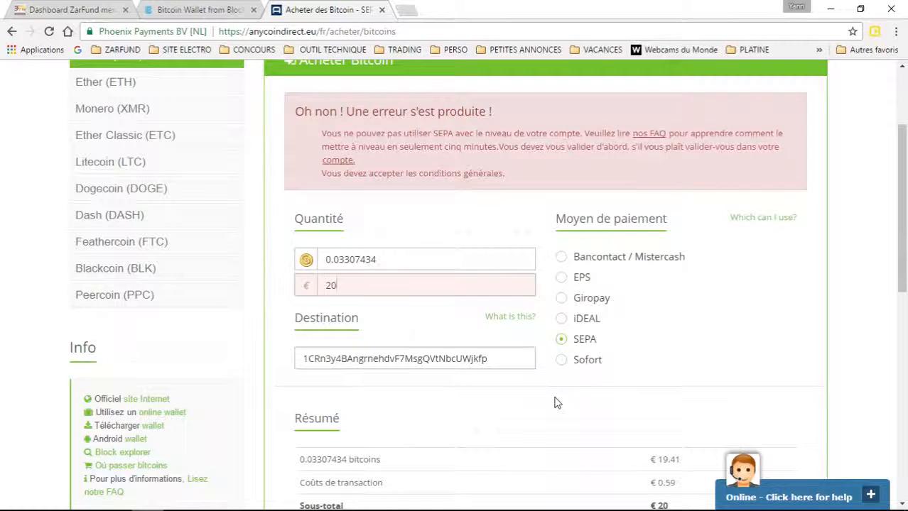
scroll(554, 402, "down", 3)
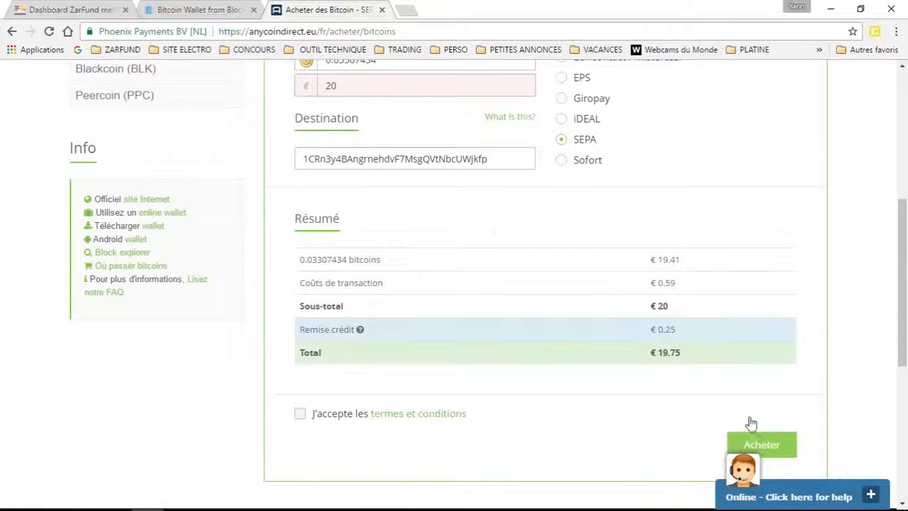
left_click(755, 445)
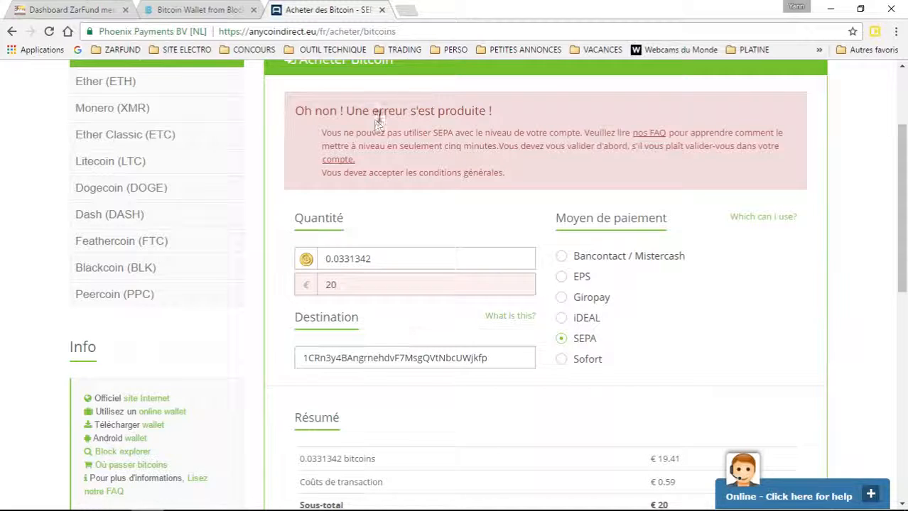
scroll(328, 142, "up", 1)
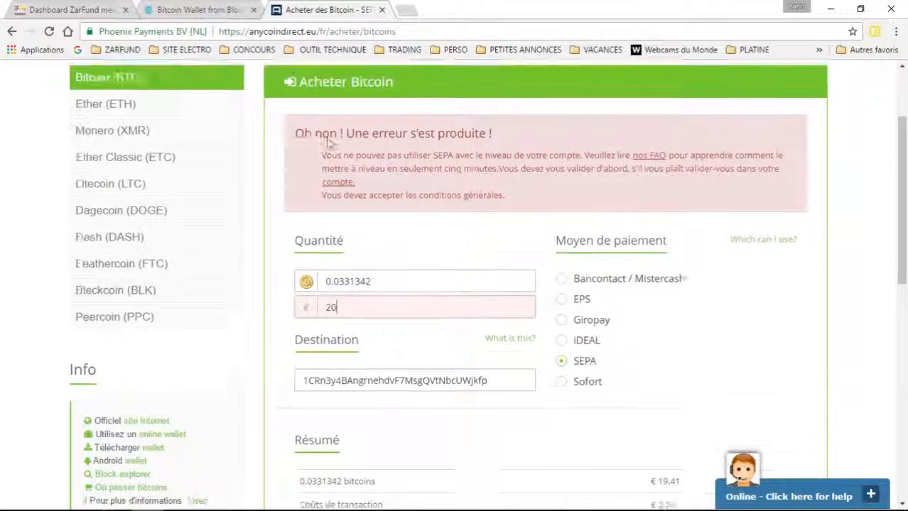
scroll(328, 142, "up", 2)
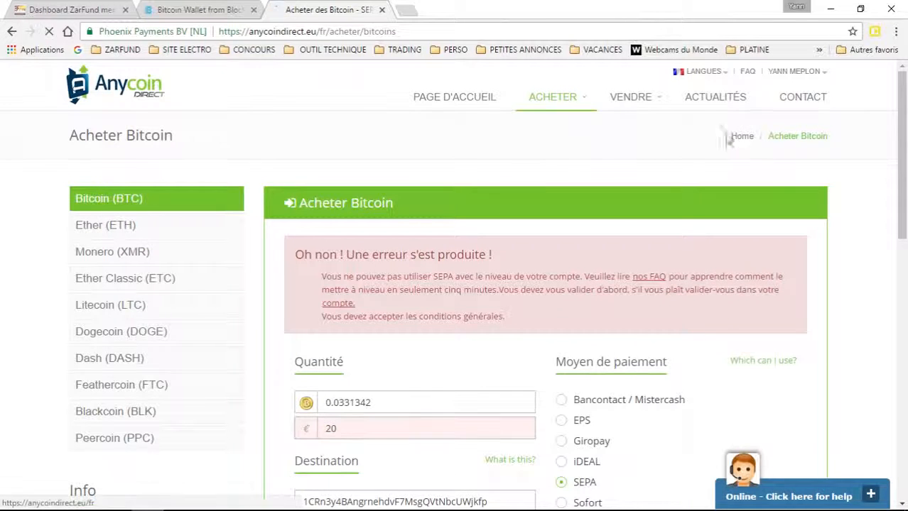
Step: Bookmark the Anycoin Direct home page in the ZARFUND folder
left_click(737, 139)
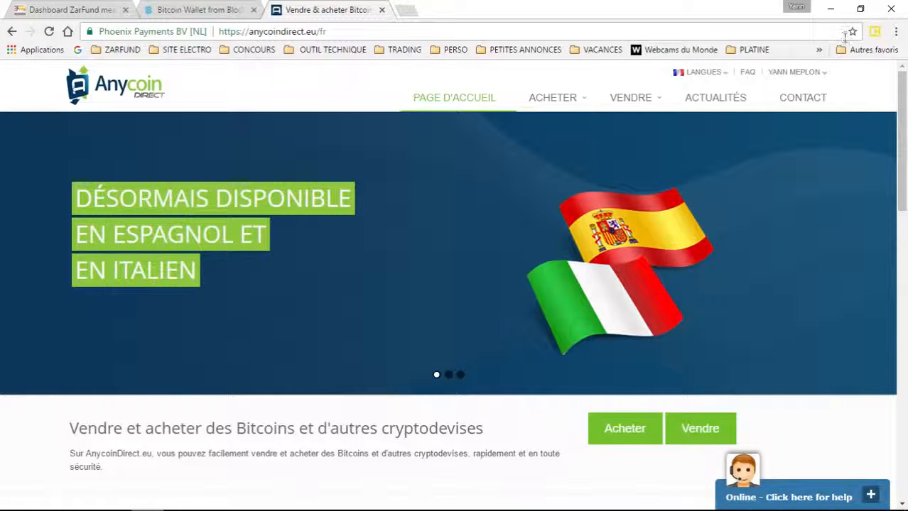
left_click(851, 32)
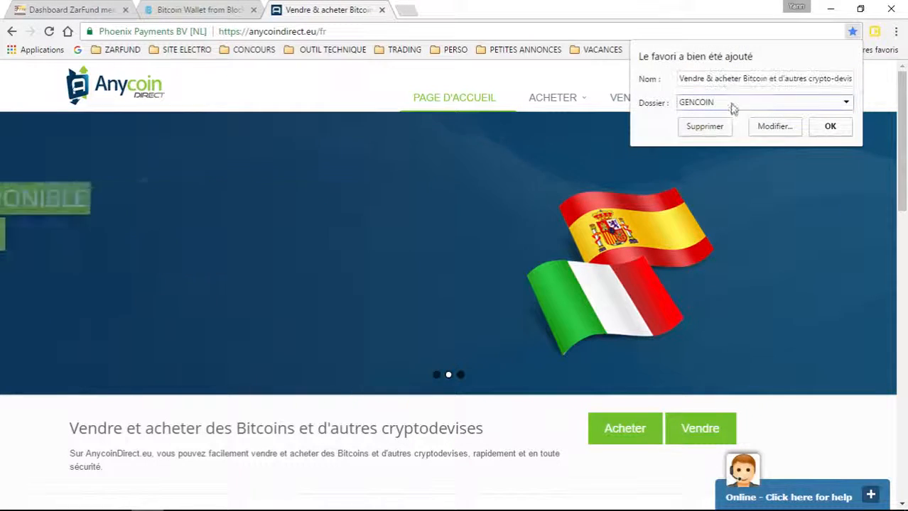
left_click(733, 104)
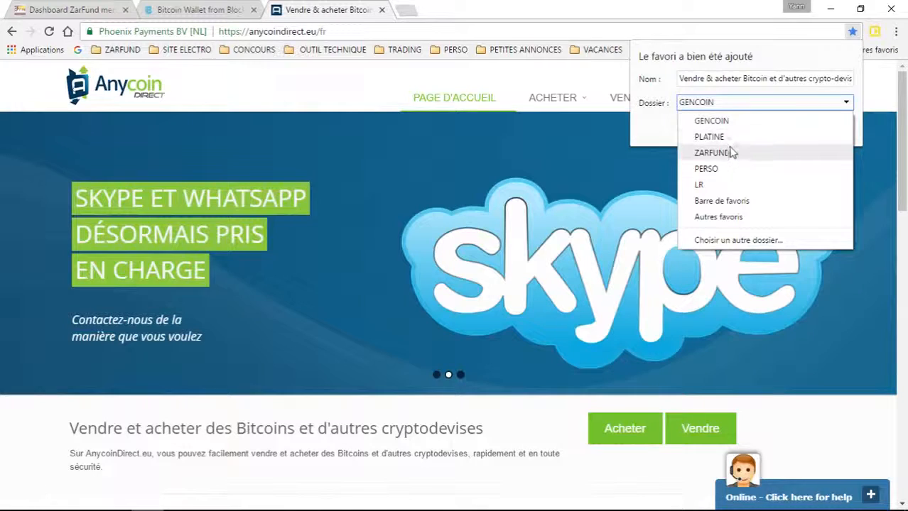
left_click(733, 153)
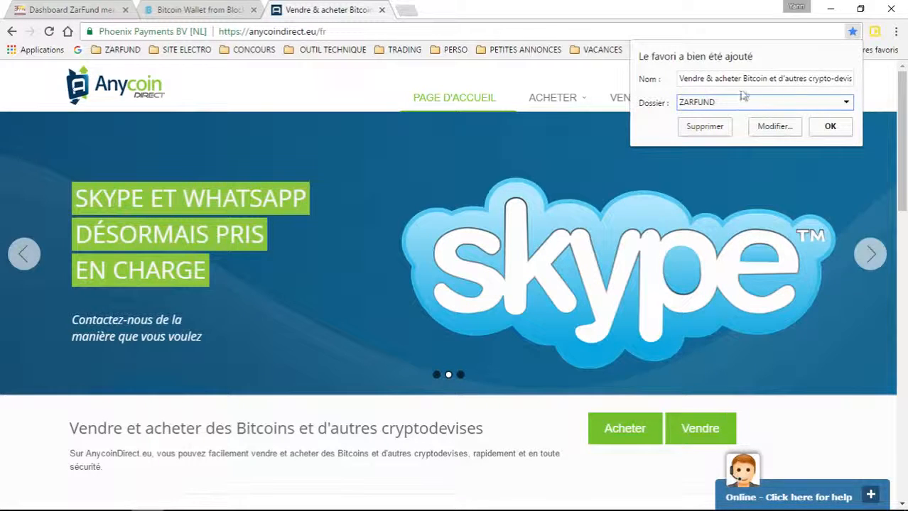
left_click(830, 127)
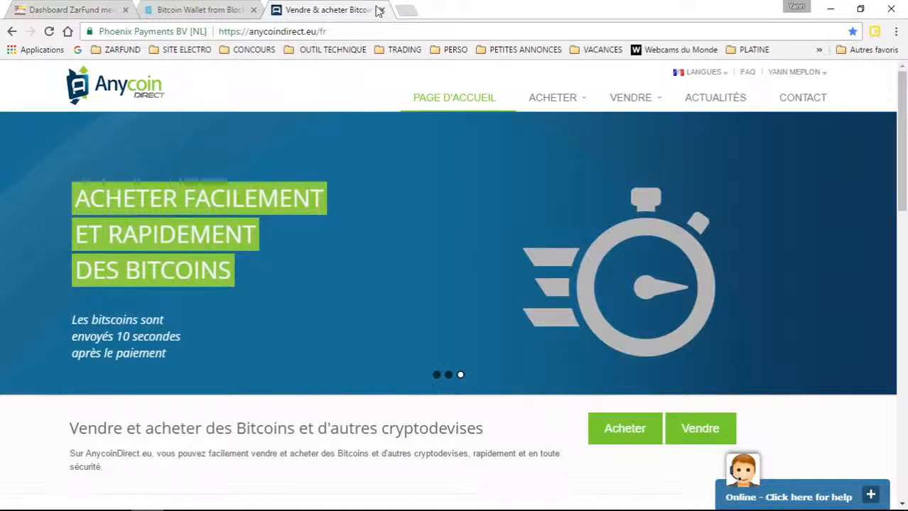
Step: Close the Anycoin tab, dismiss the Recevoir dialog, check ZARFUND bookmarks, and return to ZarFund
left_click(380, 10)
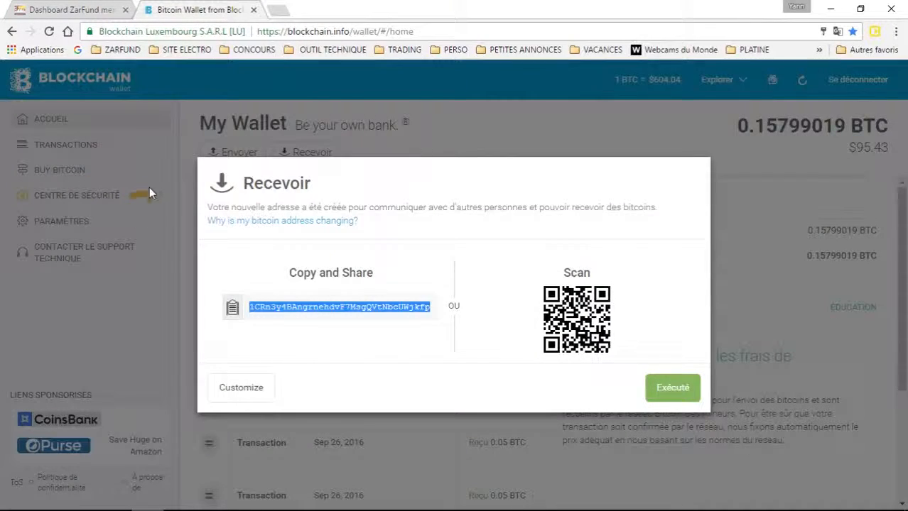
left_click(148, 182)
left_click(118, 50)
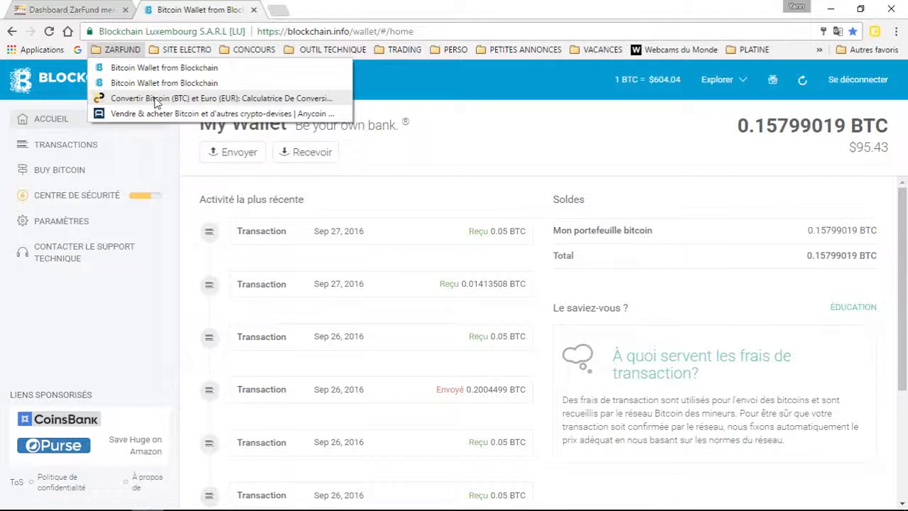
left_click(121, 289)
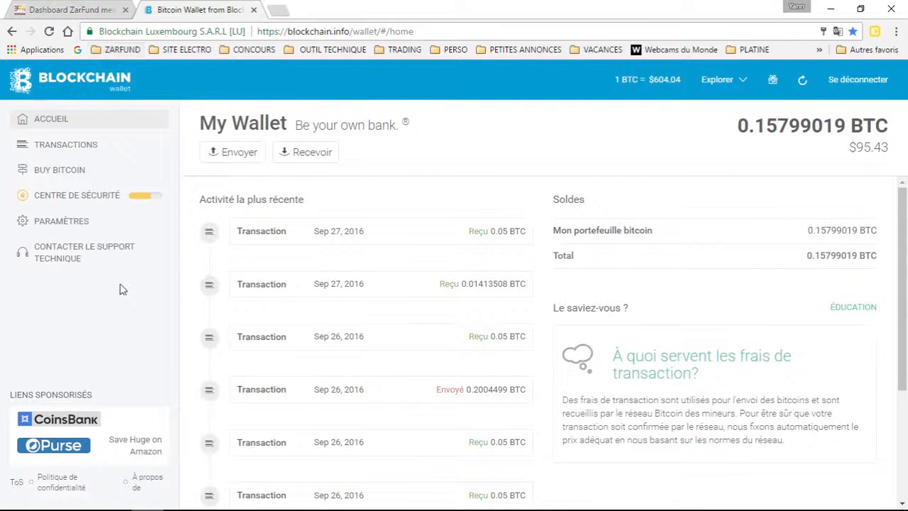
left_click(49, 10)
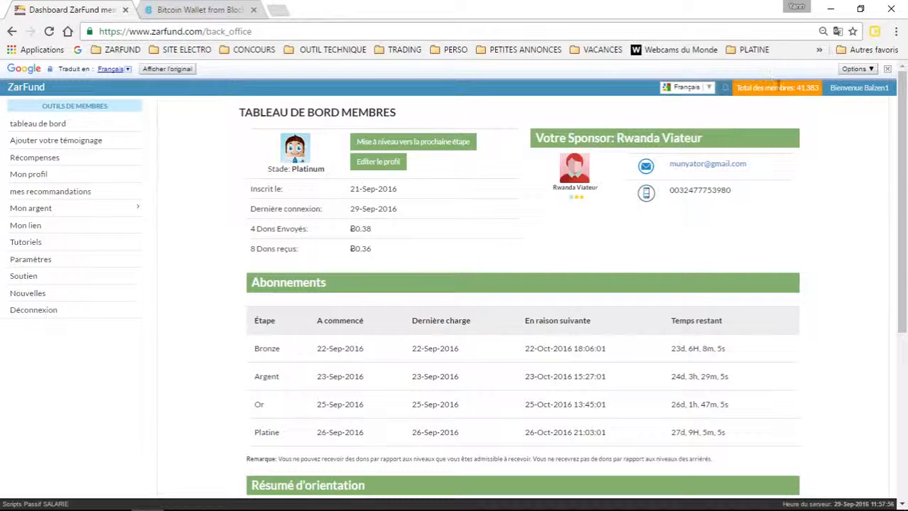
Step: Bookmark the dashboard as 'Dashboard ZarFund membres' in ZARFUND and verify it in the folder
left_click(852, 32)
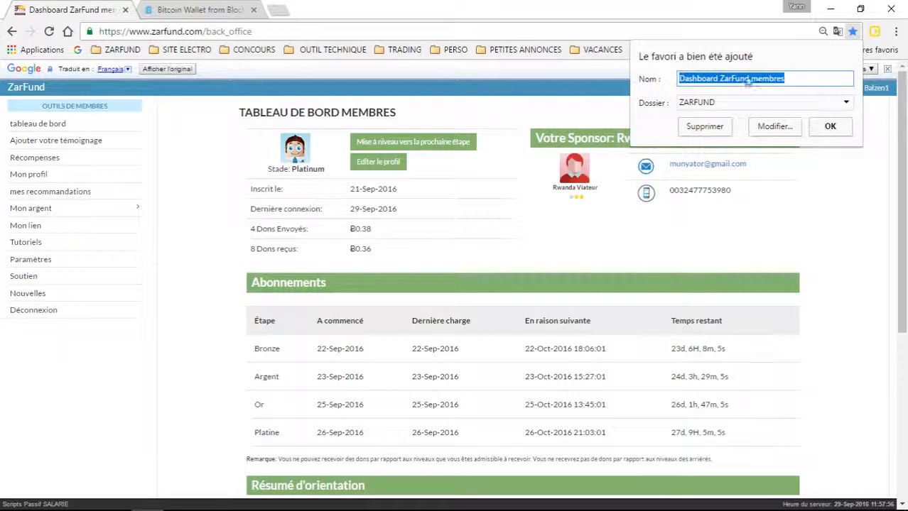
left_click(830, 132)
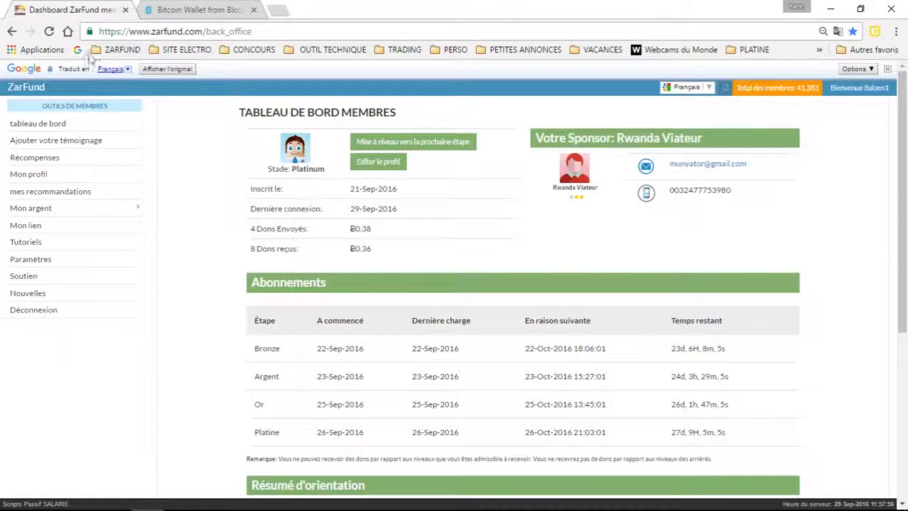
left_click(111, 51)
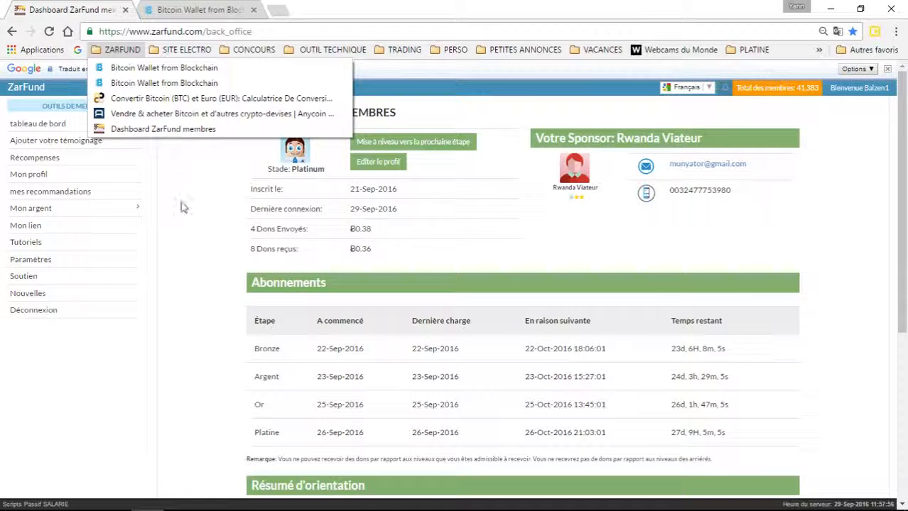
left_click(181, 225)
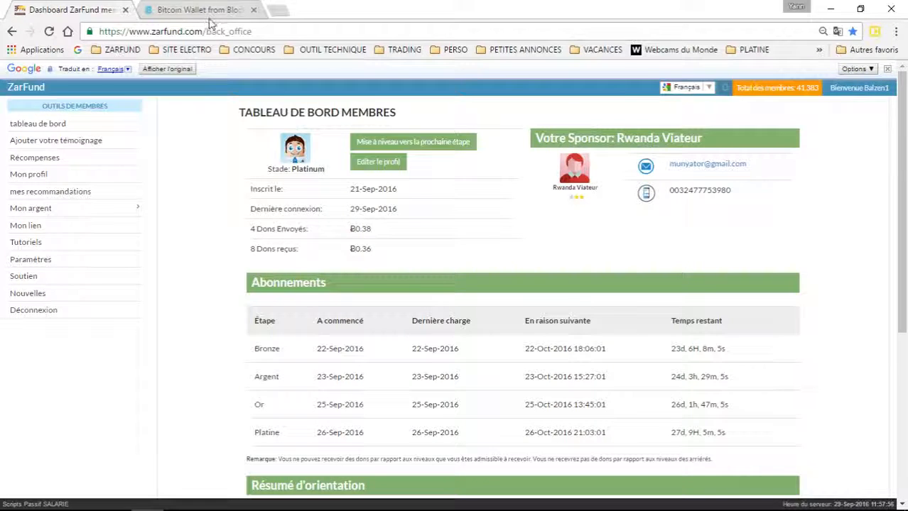
left_click(210, 20)
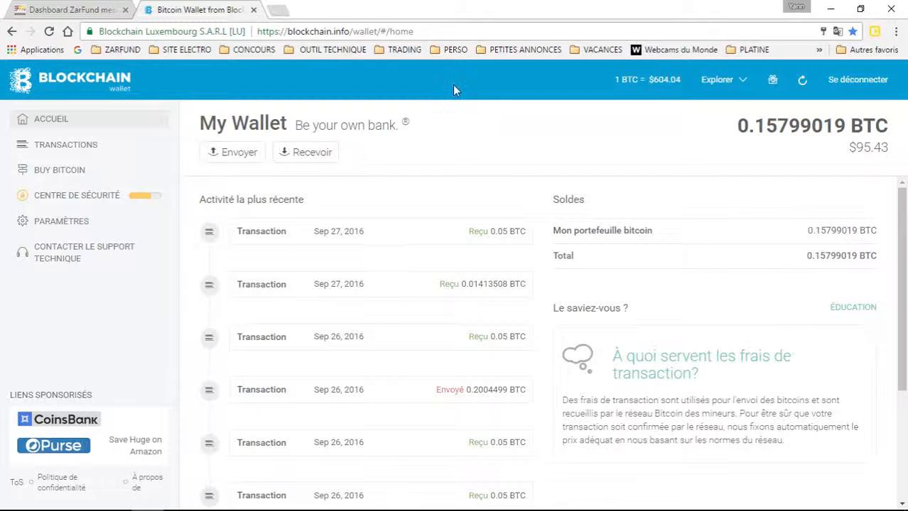
left_click(67, 10)
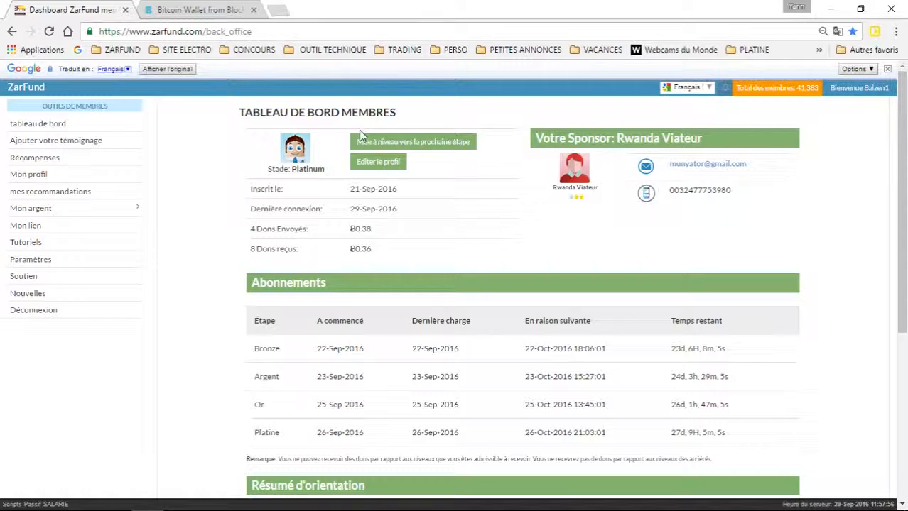
Step: Open the upgrade to the next stage, Emerald at Ƀ1.00
mouse_move(419, 146)
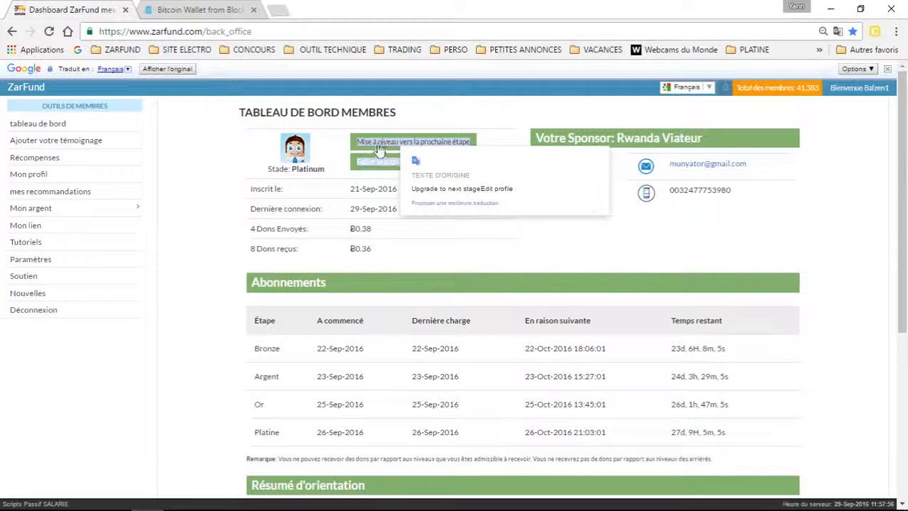
left_click(384, 147)
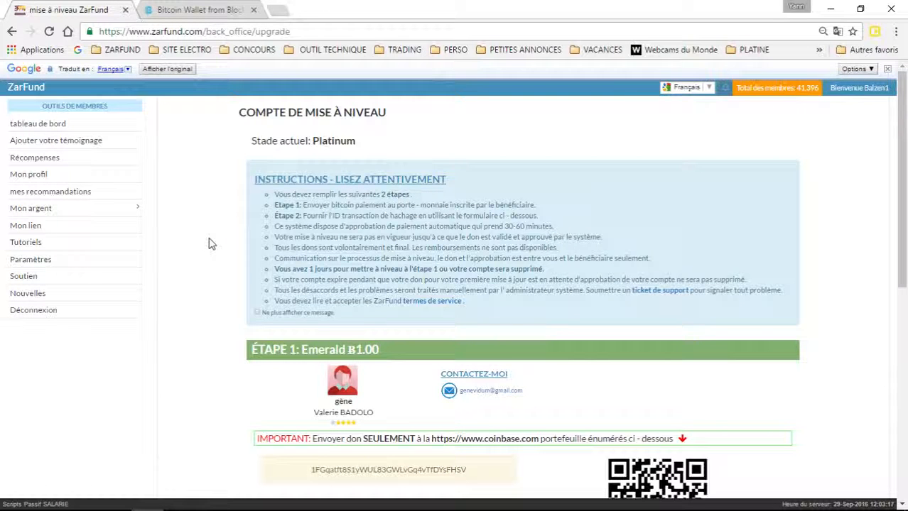
scroll(210, 243, "down", 3)
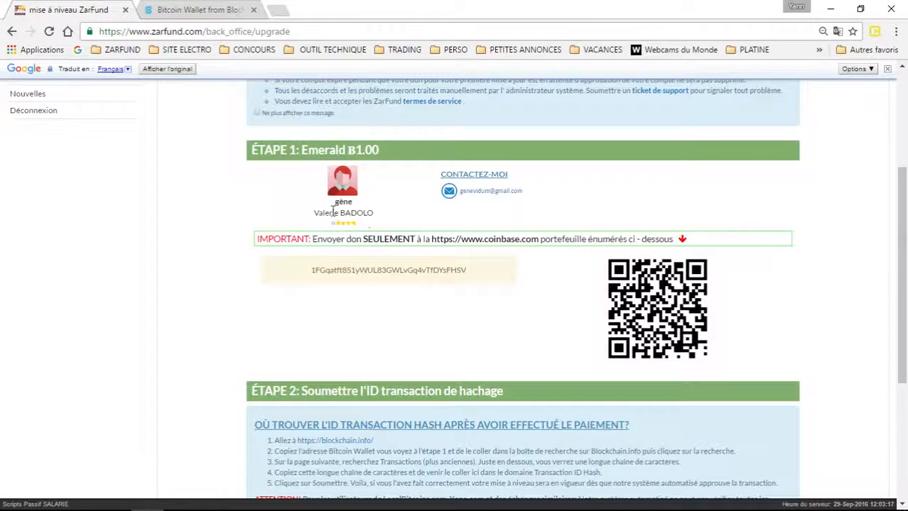
Step: Copy the Step 1 recipient's bitcoin donation address
left_click_drag(378, 213, 299, 222)
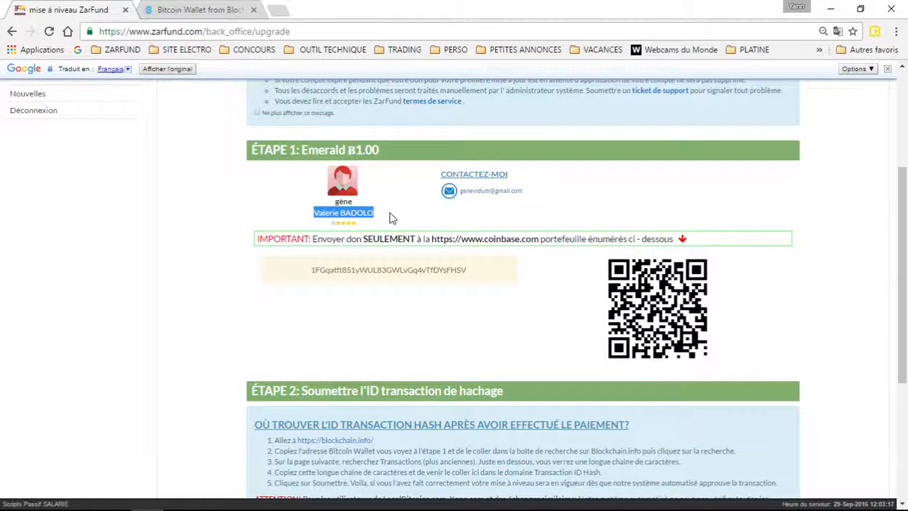
left_click_drag(490, 275, 311, 277)
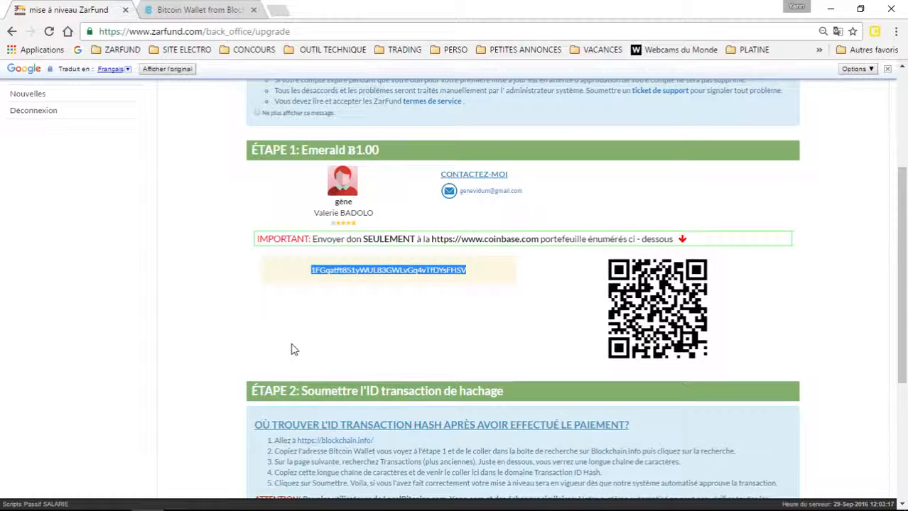
right_click(348, 274)
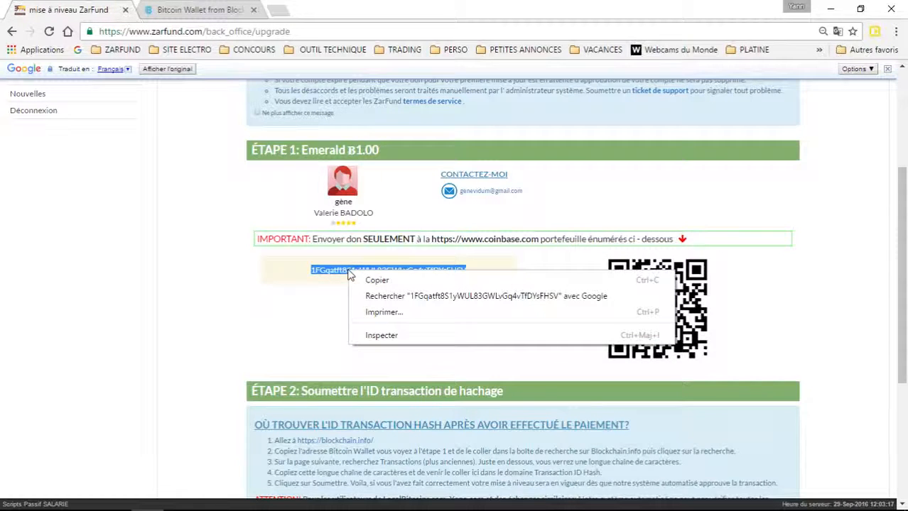
left_click(322, 323)
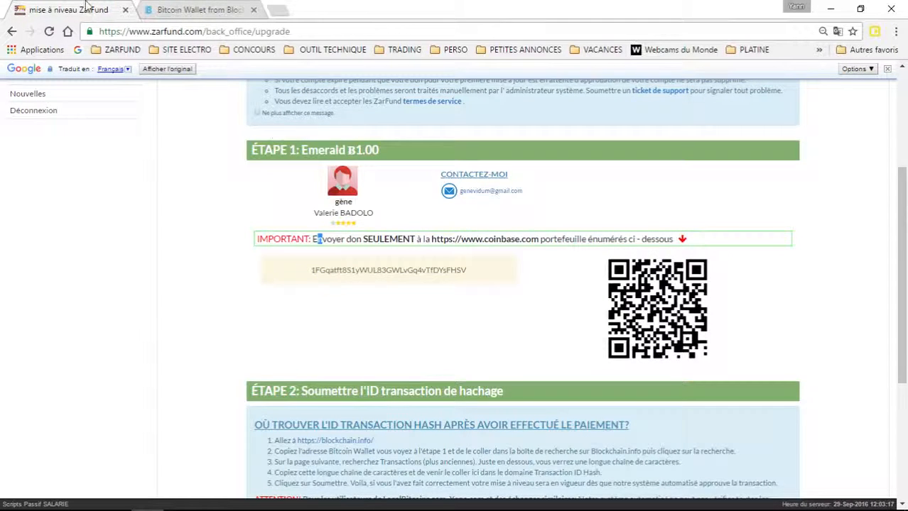
left_click(196, 10)
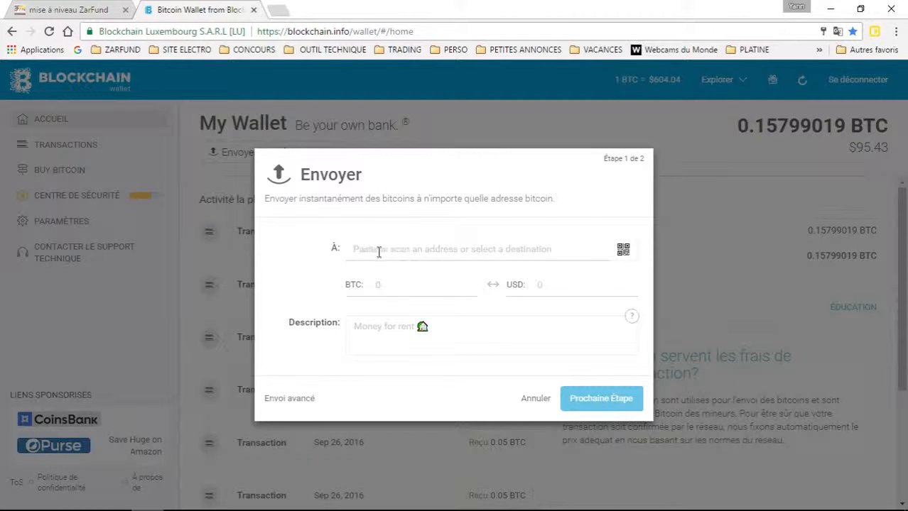
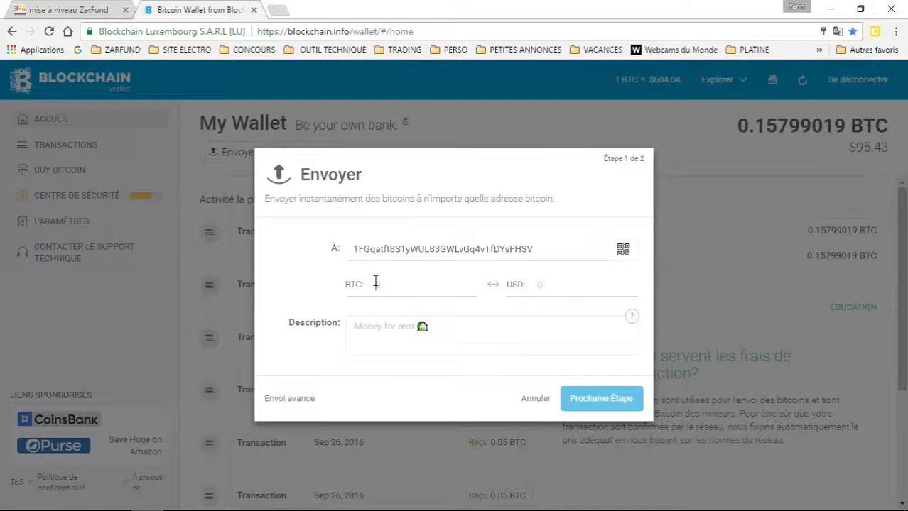
Step: Send 0.03 BTC to the pasted ZarFund address with the description 'Upgrade bronze'
left_click(376, 282)
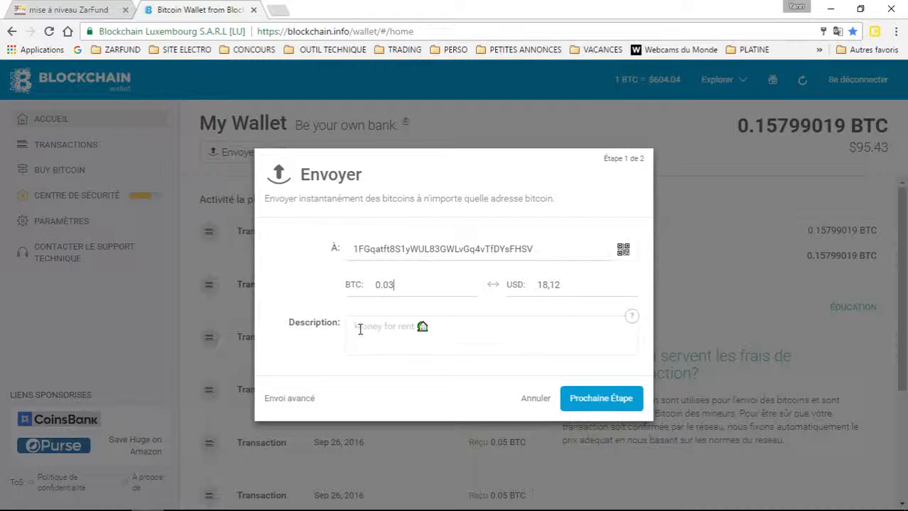
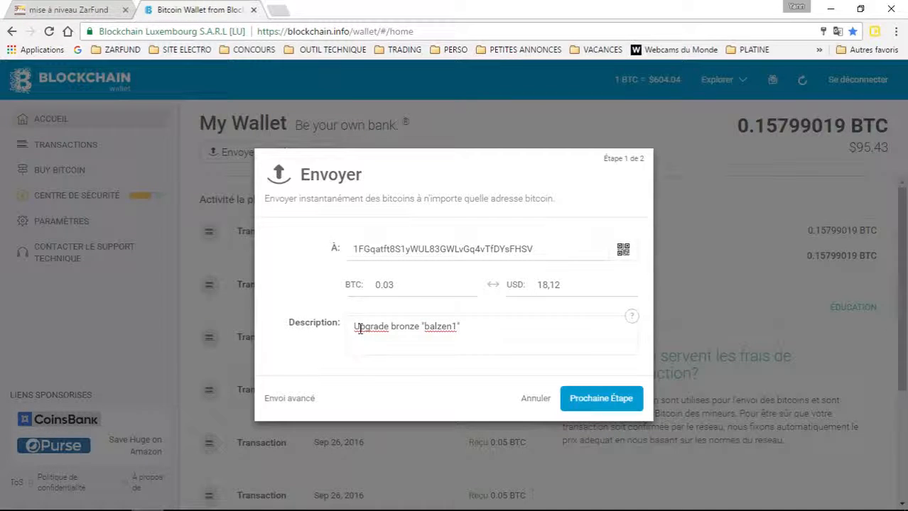
left_click(600, 395)
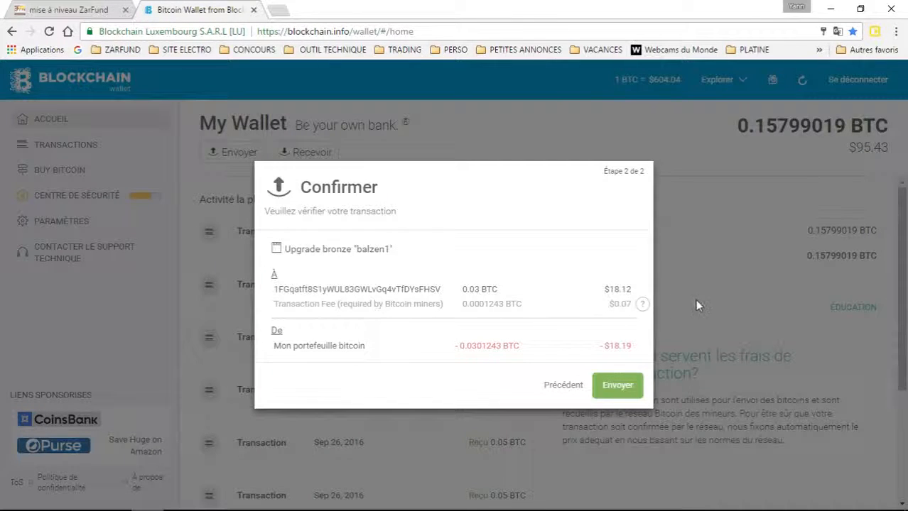
left_click(618, 390)
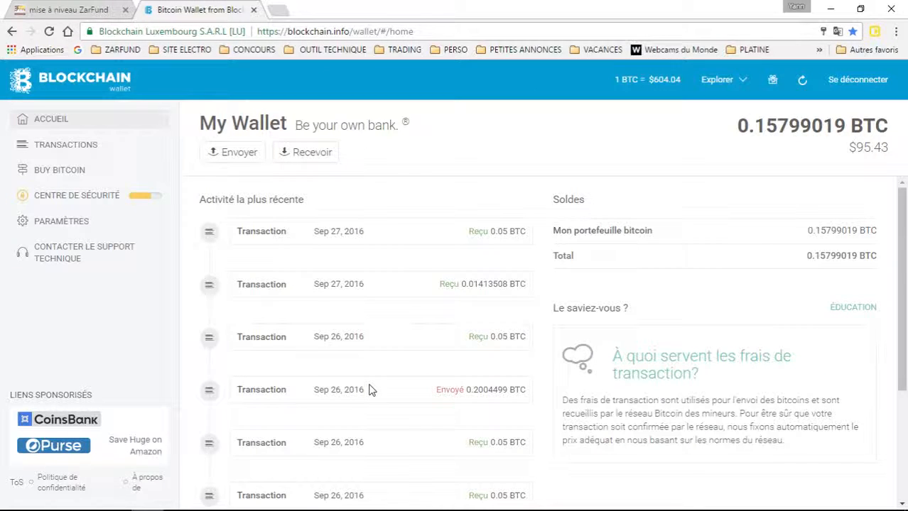
Step: In TRANSACTIONS, expand the 0.2004499 BTC sent payment and open its details page
left_click(64, 146)
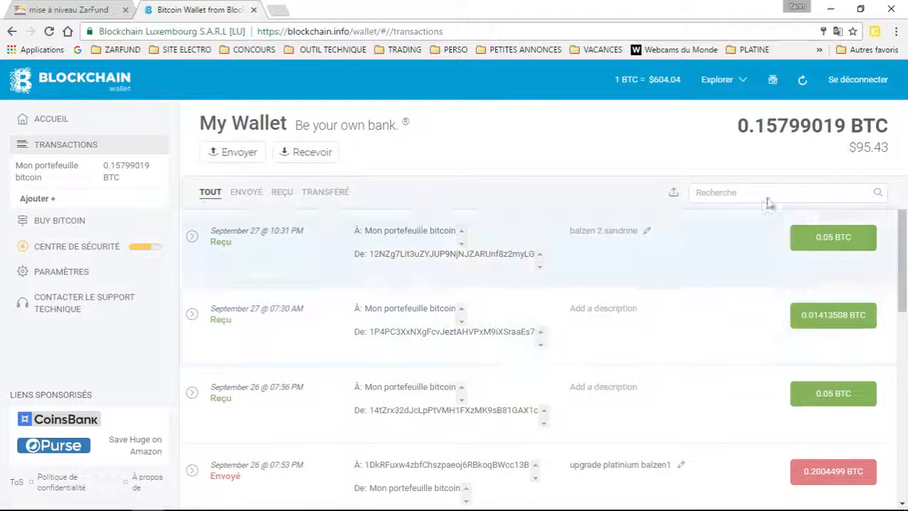
scroll(547, 359, "down", 3)
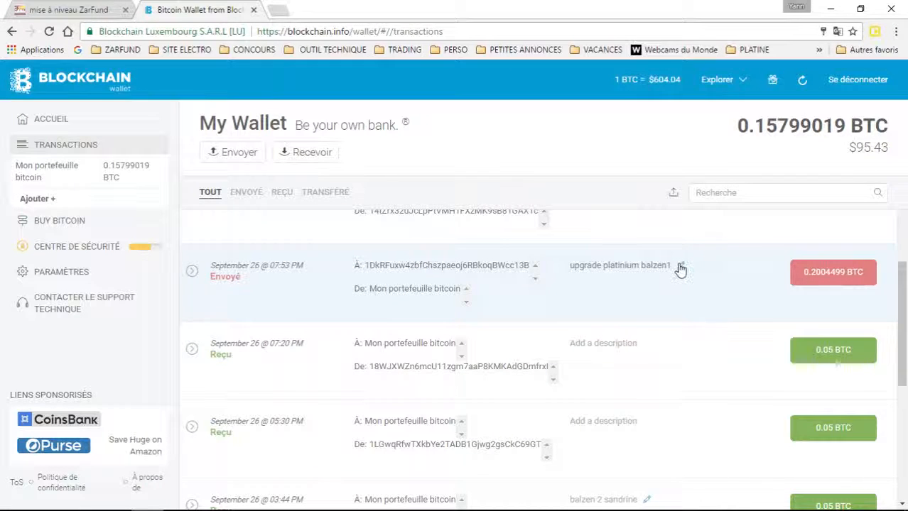
left_click(681, 268)
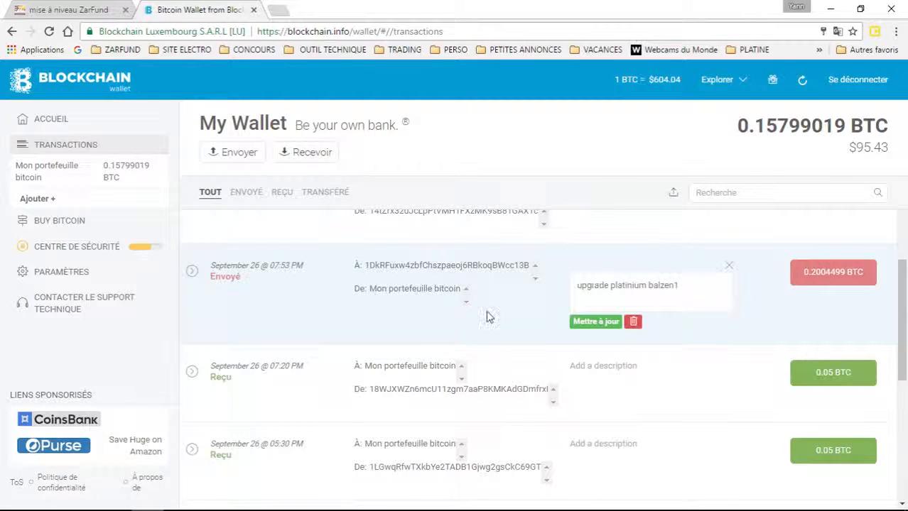
left_click_drag(704, 286, 246, 304)
left_click(246, 305)
left_click(729, 265)
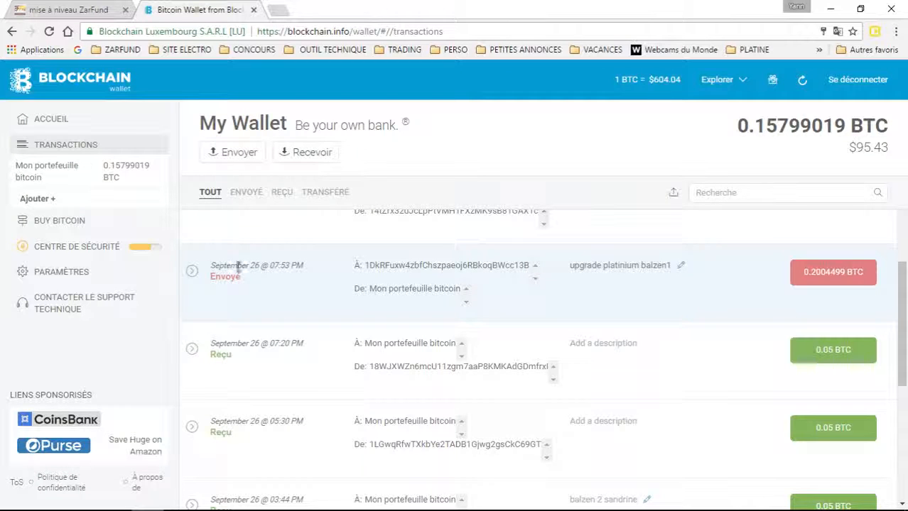
left_click(225, 279)
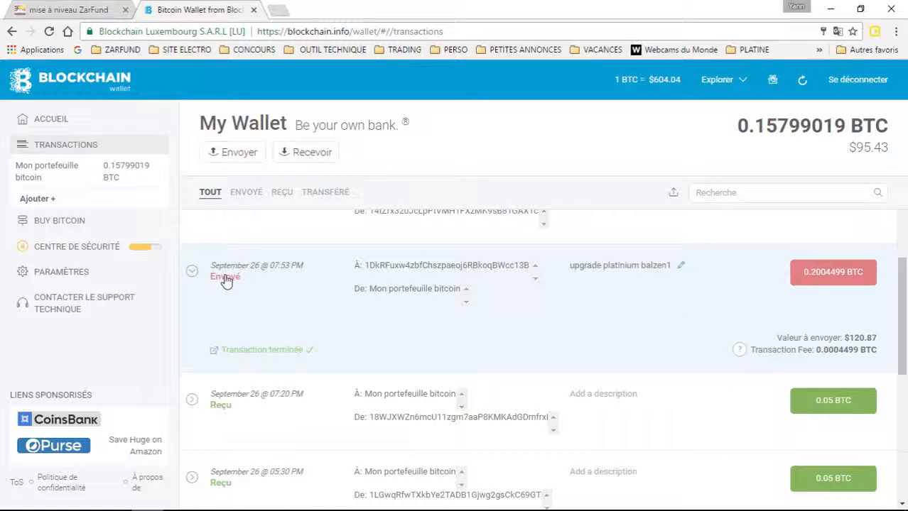
left_click(213, 352)
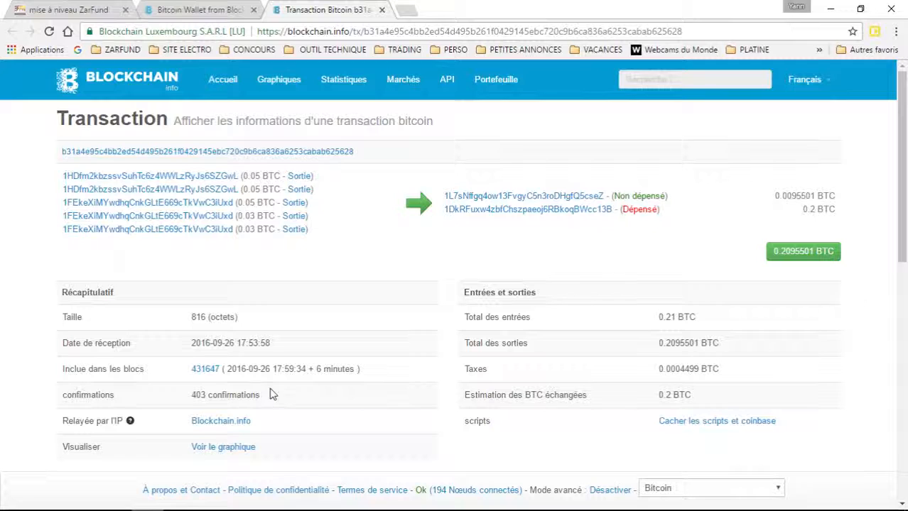
Step: Copy the transaction hash from the top of the details page, then go back to ZarFund
left_click_drag(301, 144, 351, 155)
double_click(353, 154)
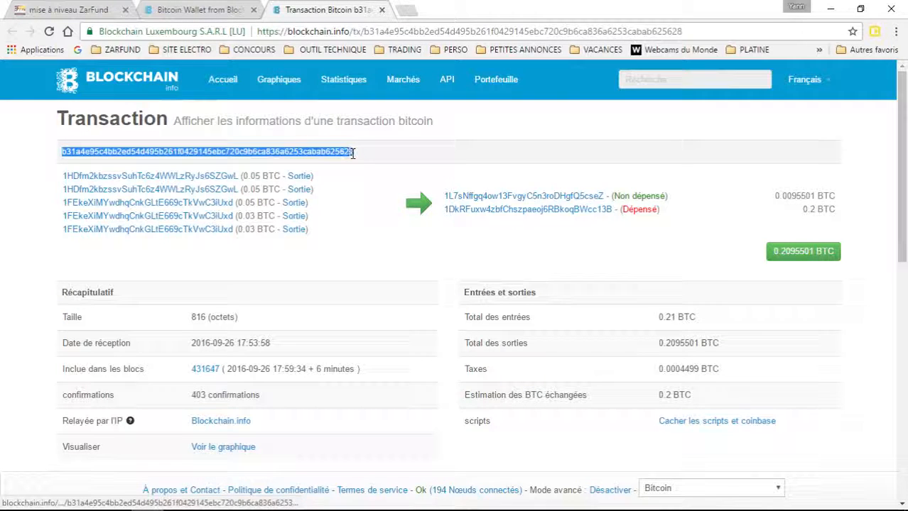
right_click(339, 157)
left_click(371, 254)
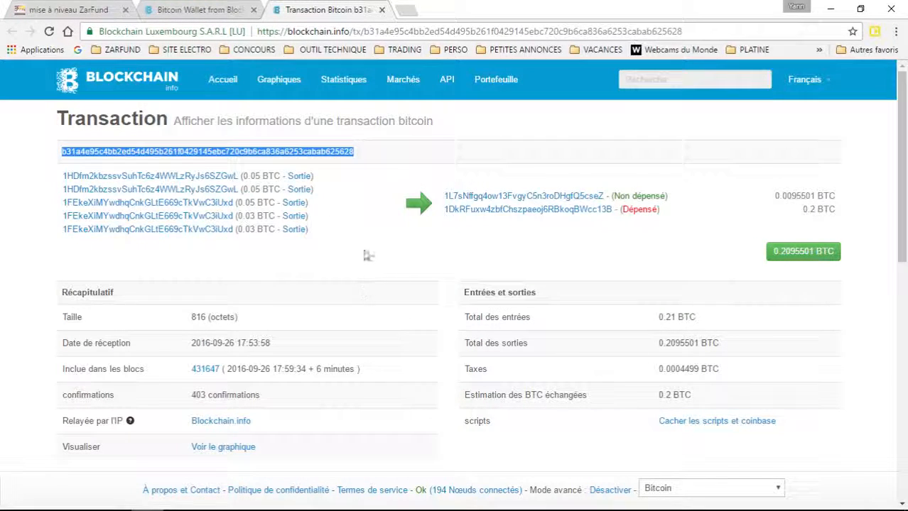
left_click(83, 12)
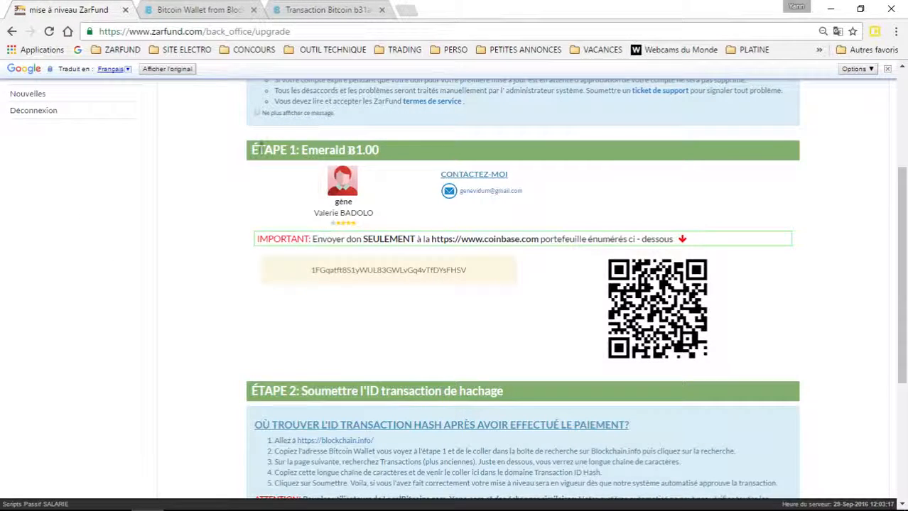
Step: Paste the copied transaction hash into the ÉTAPE 2 Transaction ID Hash field
scroll(305, 267, "down", 3)
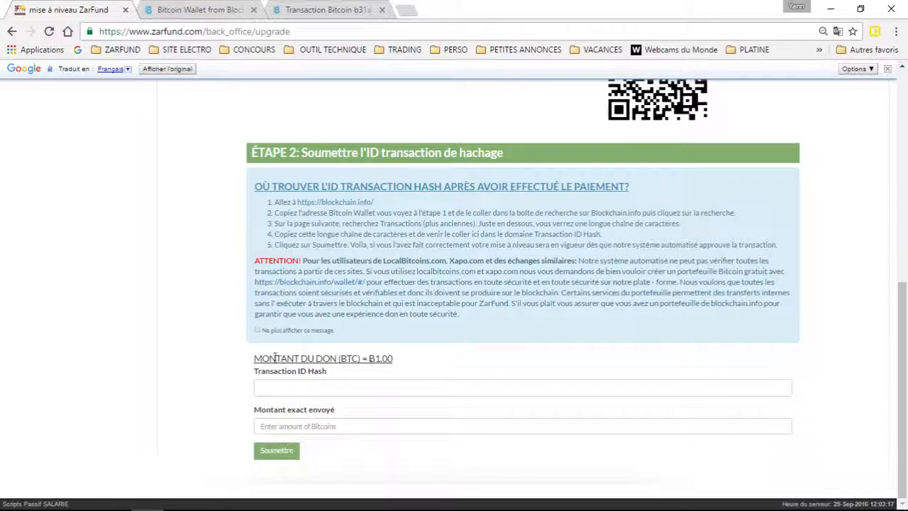
left_click(279, 391)
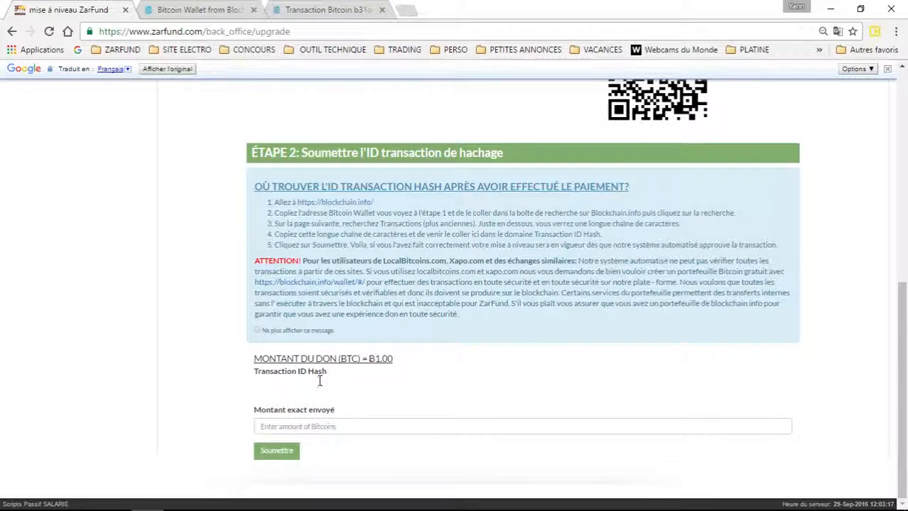
key("ctrl+v")
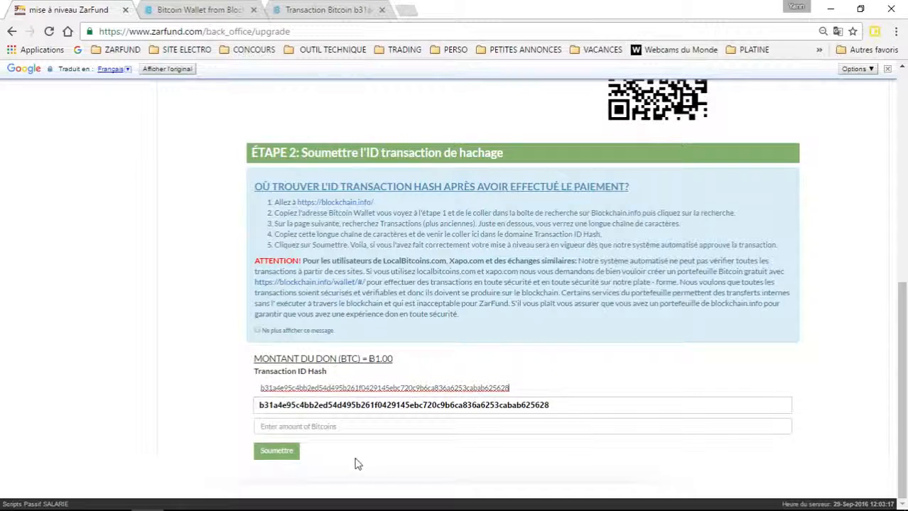
left_click(355, 460)
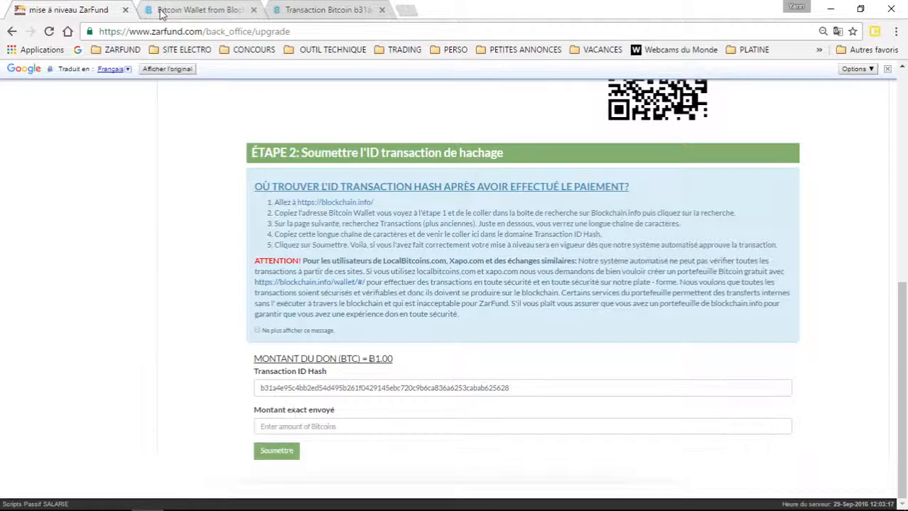
left_click(307, 12)
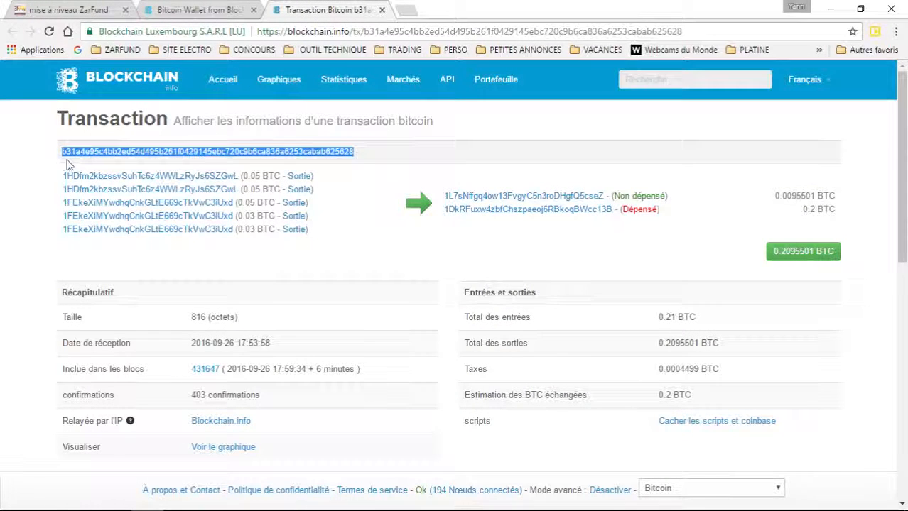
Step: Clear the hash selection on the Blockchain.info transaction page and return to the ZarFund upgrade form
left_click(348, 220)
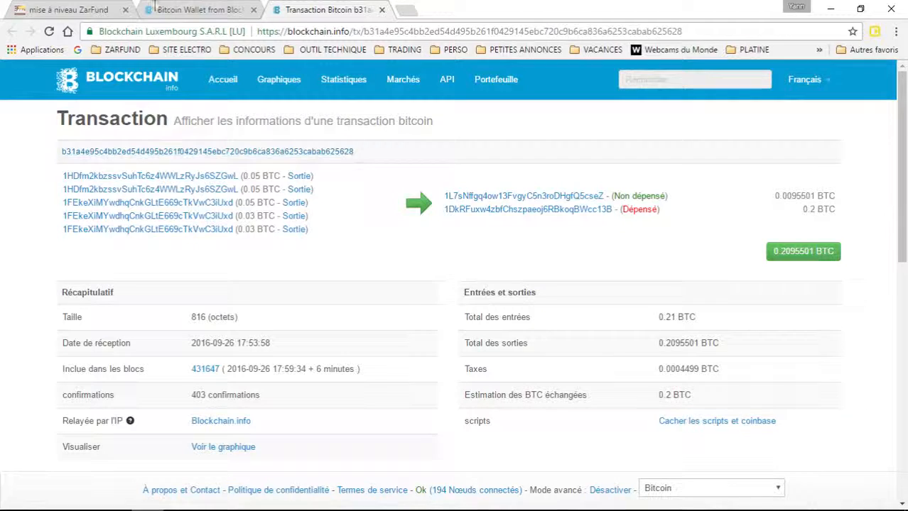
left_click(44, 10)
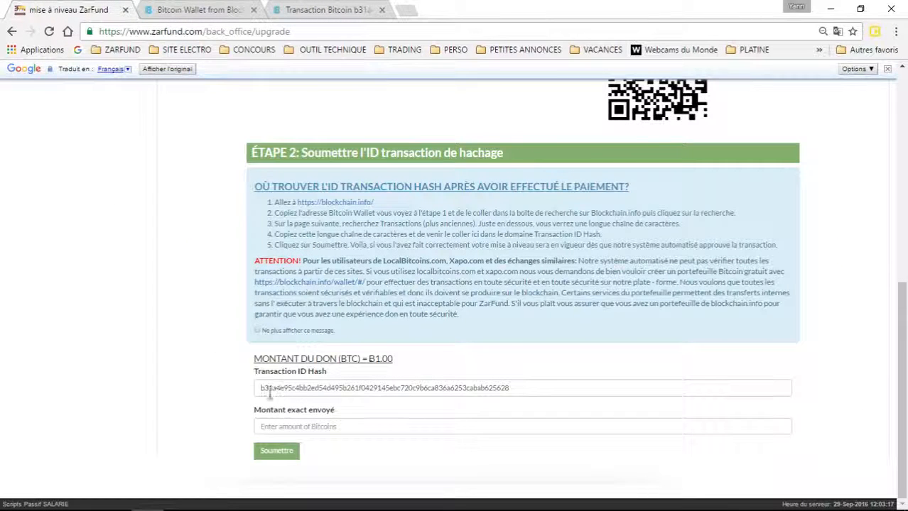
Step: Enter 0.03 in the Montant exact envoyé field of the upgrade form
left_click(257, 428)
type("0.03")
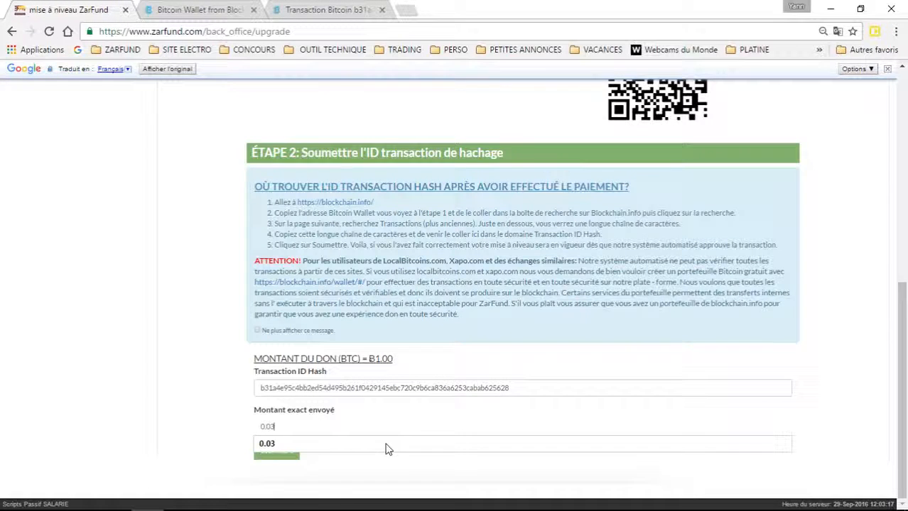
left_click(415, 446)
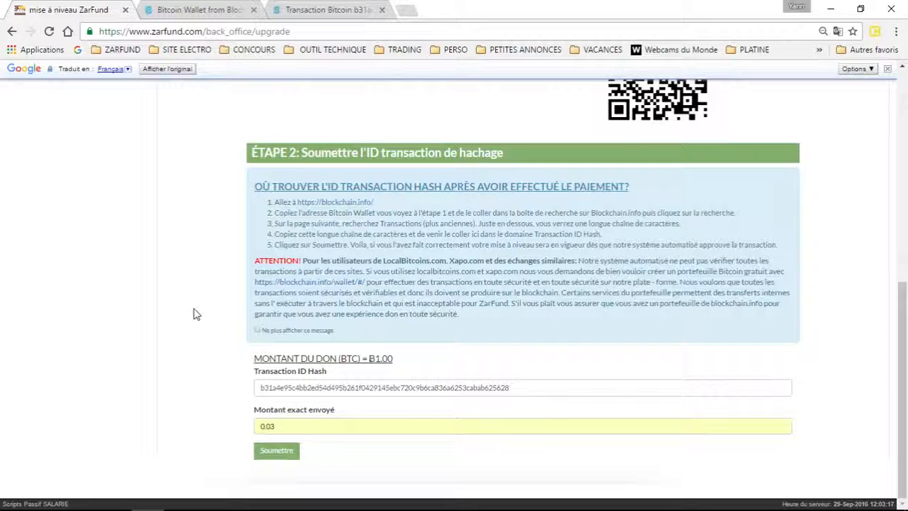
scroll(197, 315, "up", 7)
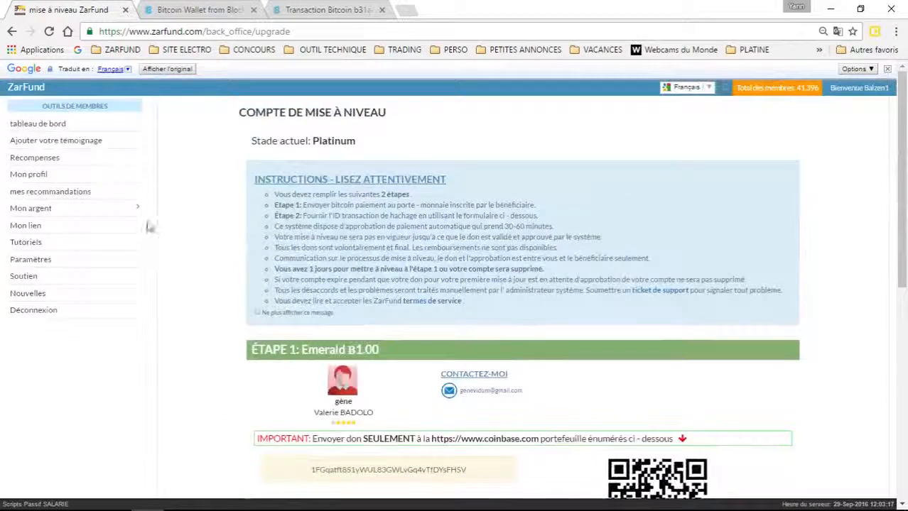
Step: Go back to the member dashboard and scroll through its contents
left_click(50, 126)
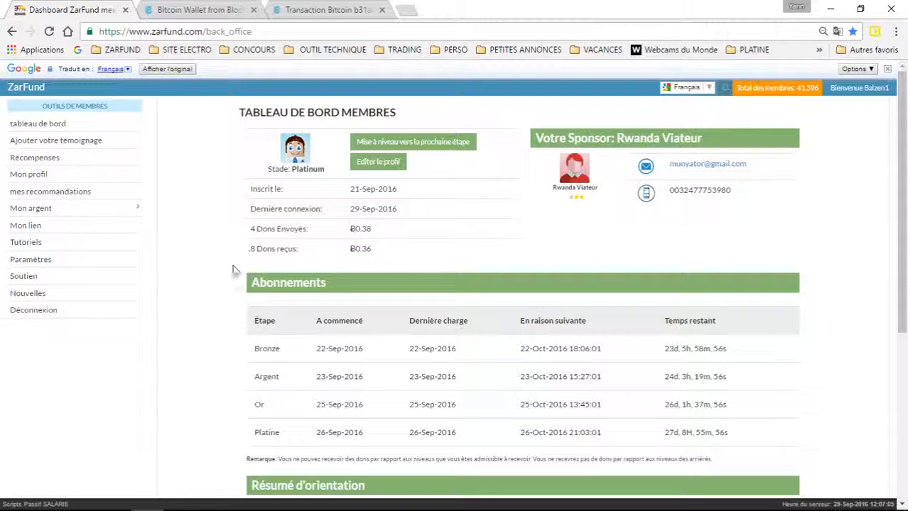
scroll(229, 262, "down", 4)
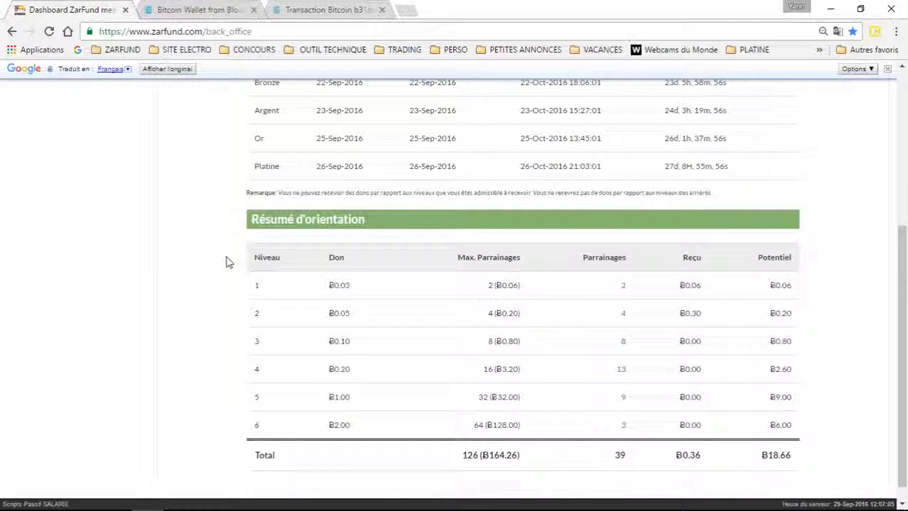
scroll(228, 260, "up", 1)
scroll(229, 260, "down", 1)
scroll(229, 263, "up", 2)
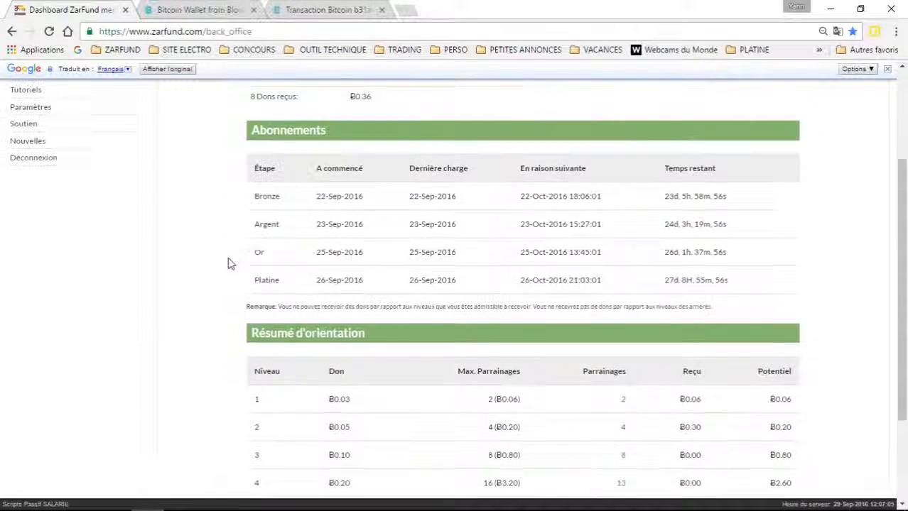
scroll(247, 278, "down", 2)
scroll(237, 278, "up", 4)
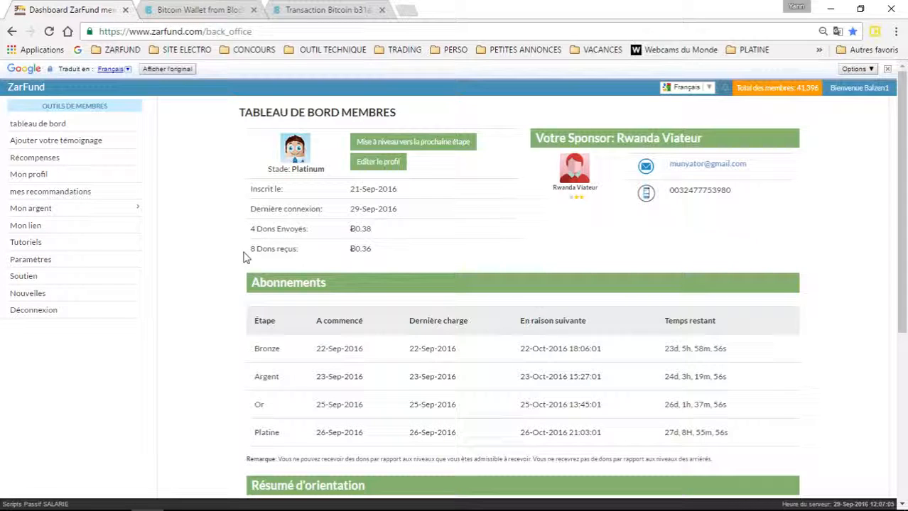
Step: Check the 4 donations sent (Ƀ0.38) and 8 received (Ƀ0.36), then open the next-stage upgrade page
left_click_drag(379, 234, 250, 228)
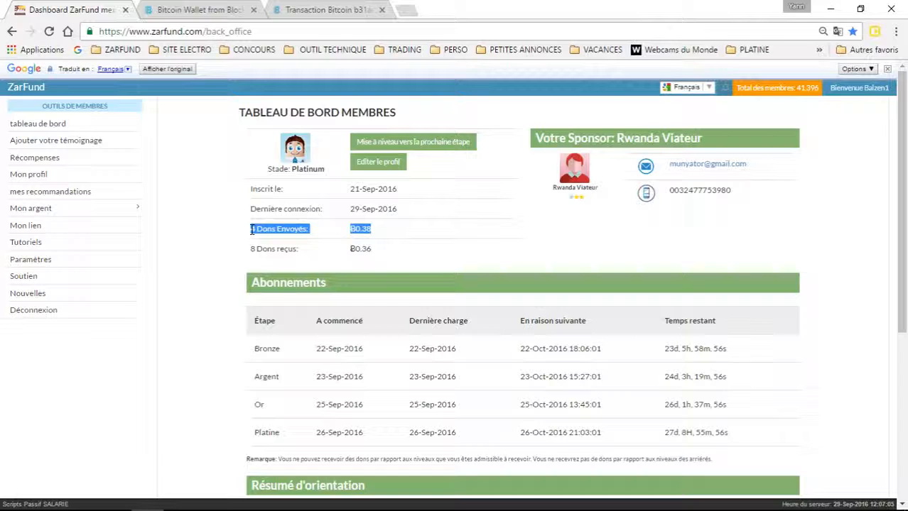
left_click_drag(372, 253, 250, 244)
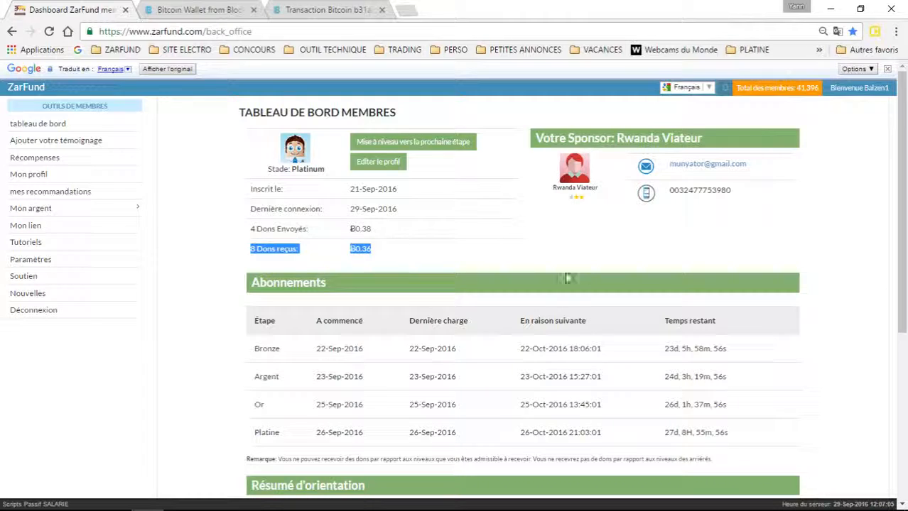
left_click(589, 243)
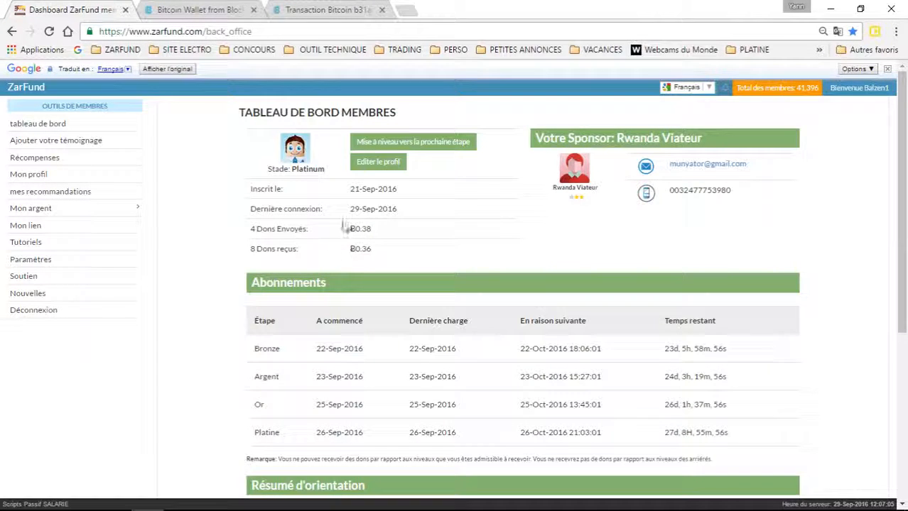
left_click(409, 143)
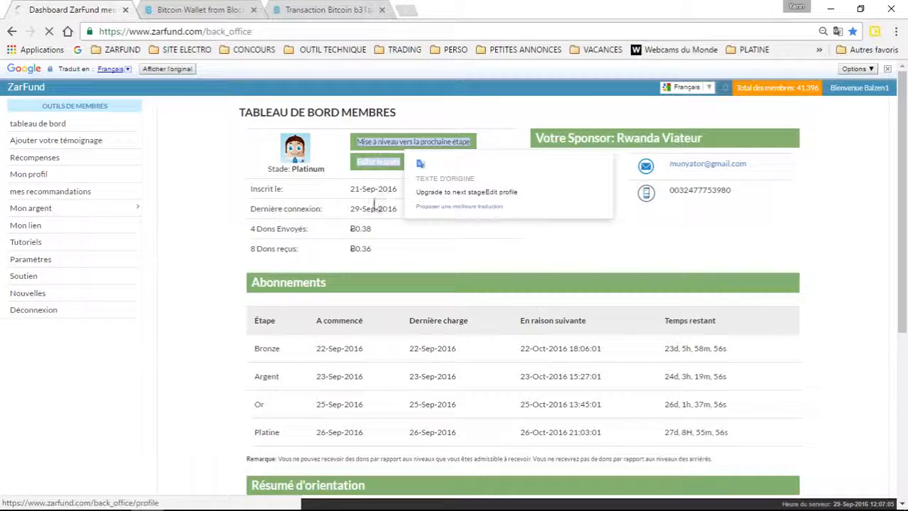
Step: Review the Emerald Ƀ1.00 upgrade step, its donation recipient and the bitcoin address to pay
scroll(213, 209, "down", 3)
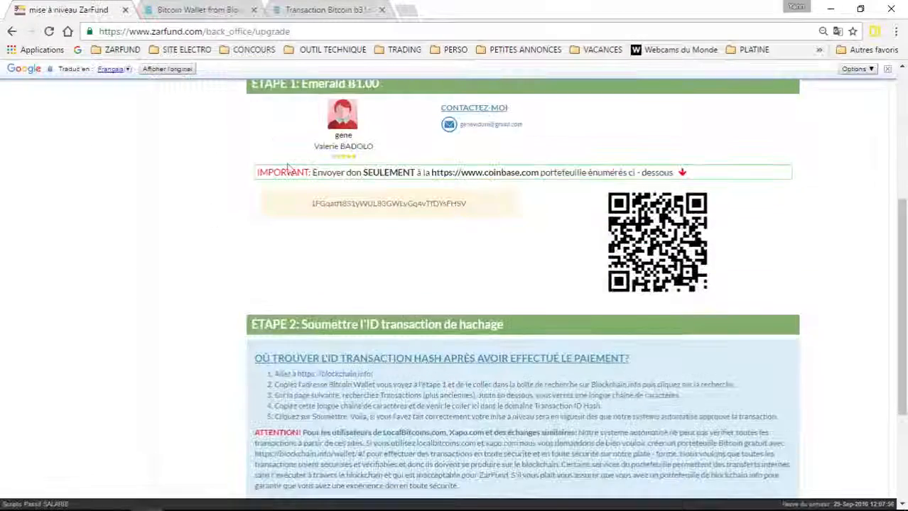
left_click_drag(402, 149, 296, 150)
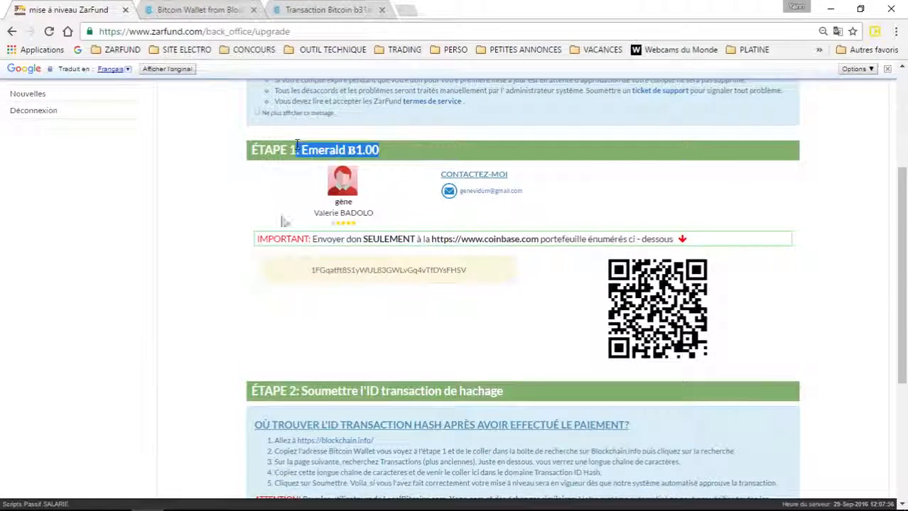
left_click_drag(402, 215, 329, 207)
left_click_drag(470, 270, 307, 273)
left_click_drag(393, 150, 286, 167)
scroll(219, 224, "up", 3)
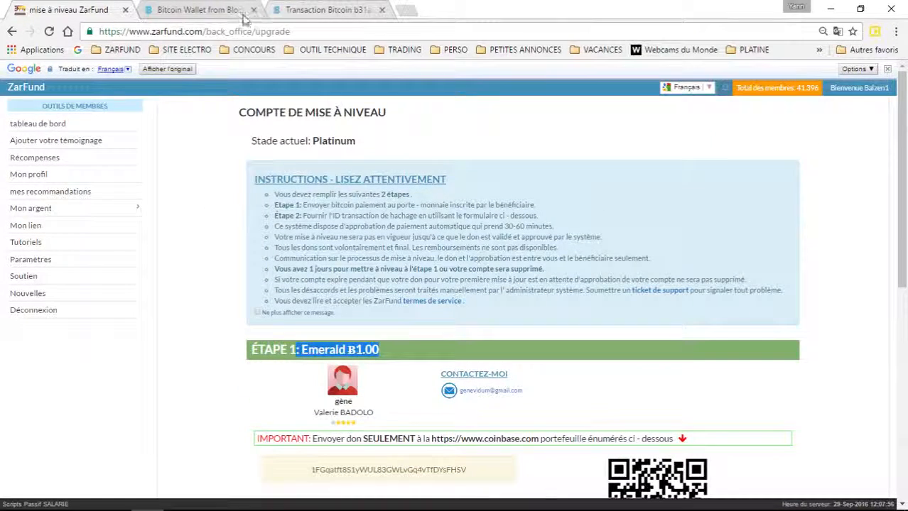
left_click(310, 10)
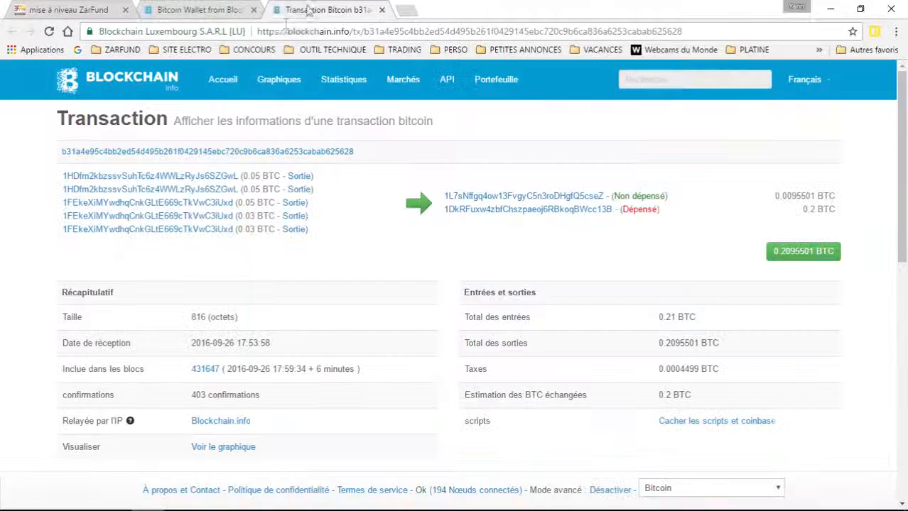
Step: Close the transaction details page, note the 0.15799019 BTC wallet balance, and return to ZarFund
left_click(381, 10)
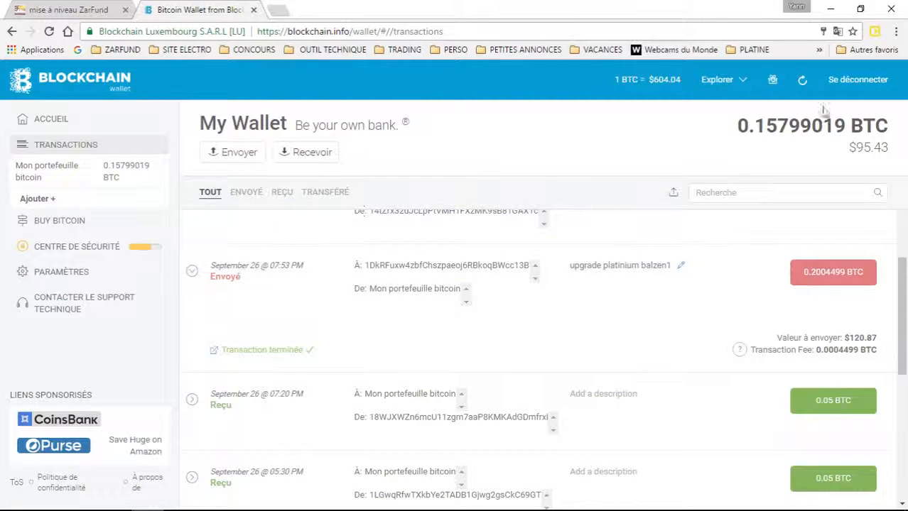
left_click_drag(736, 126, 787, 131)
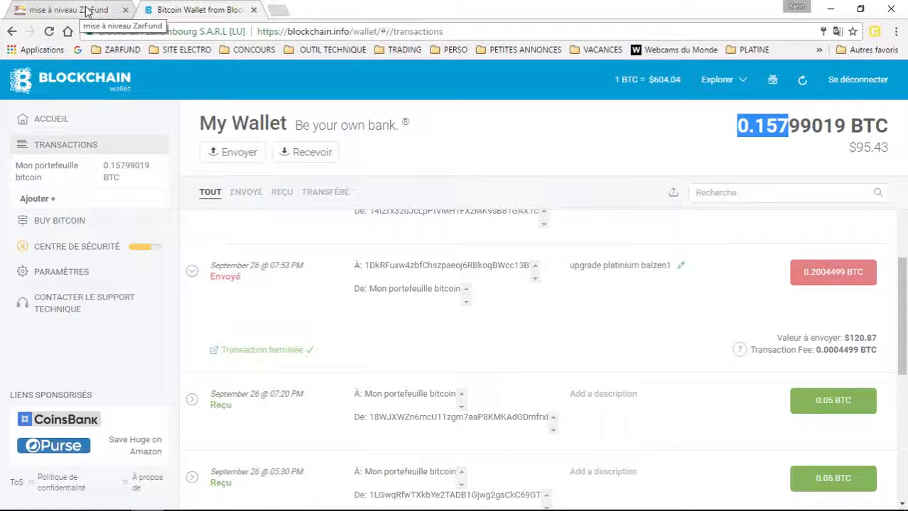
left_click(86, 10)
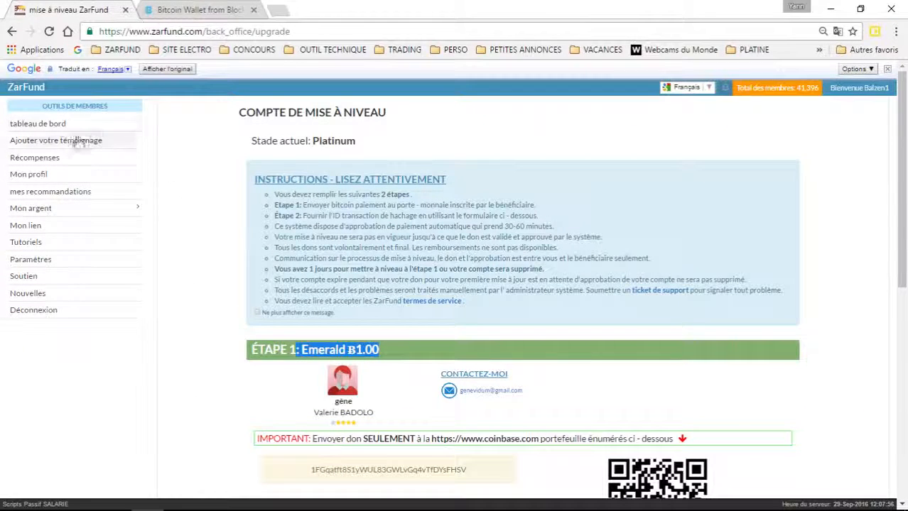
Step: Open the Mon lien promotional page from the dashboard and review the personal referral link
left_click(71, 125)
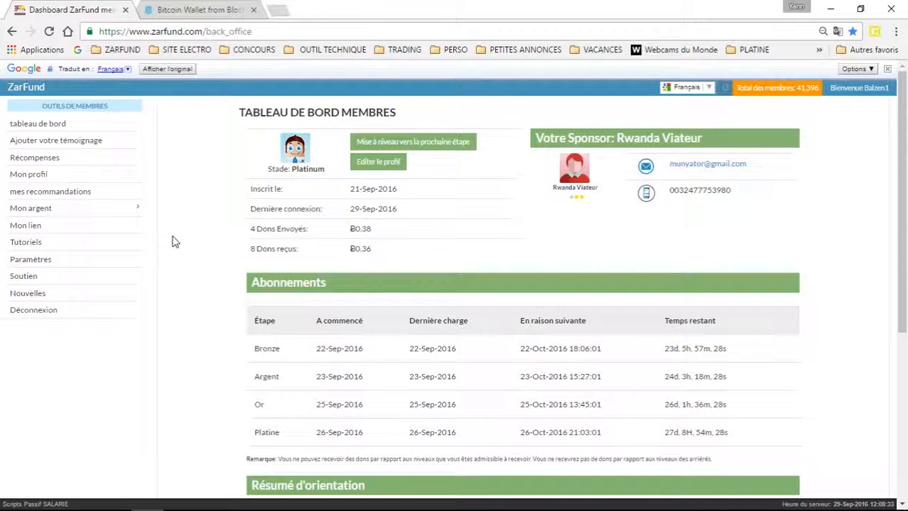
left_click(20, 227)
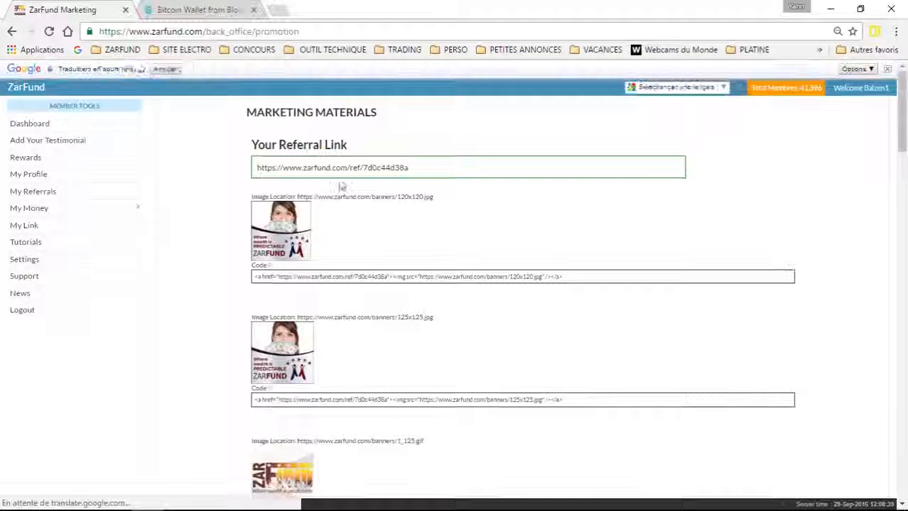
left_click_drag(416, 169, 250, 159)
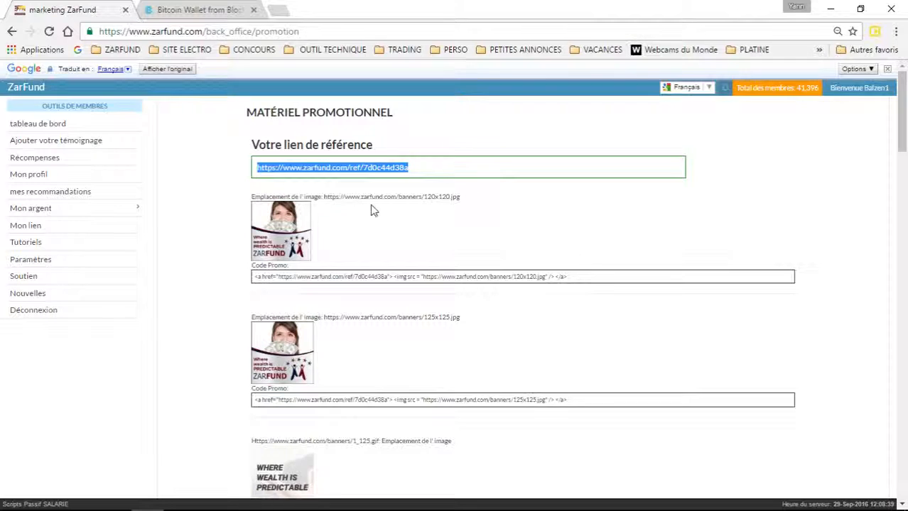
left_click(214, 187)
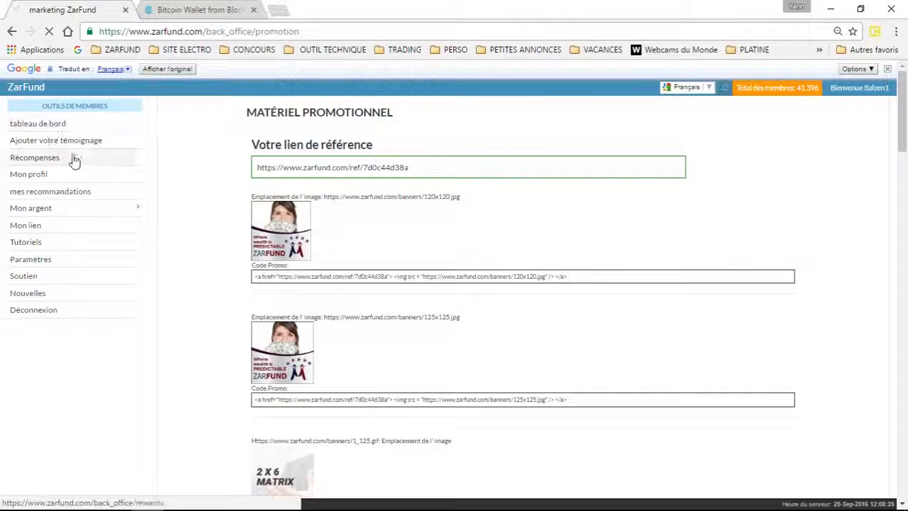
Step: Go back to the member dashboard and scroll down to the Résumé d'orientation referral summary
left_click(57, 127)
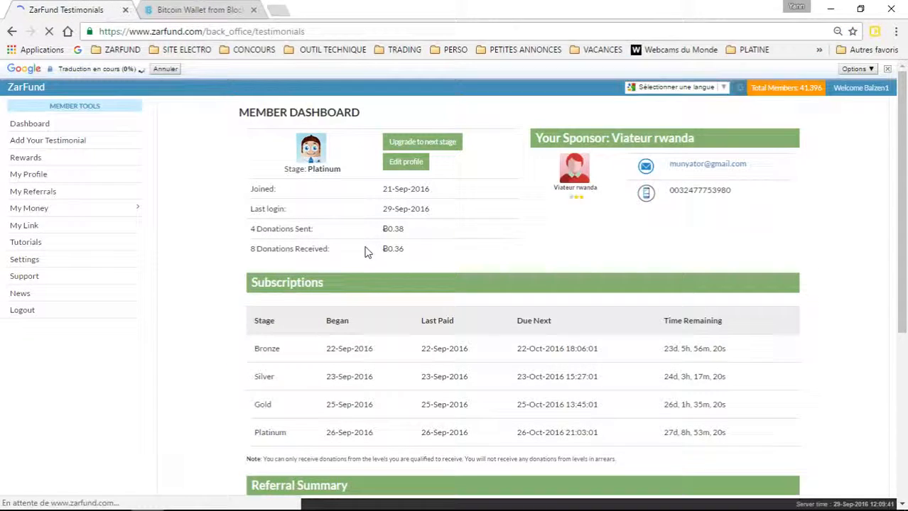
scroll(368, 253, "down", 4)
scroll(368, 254, "up", 3)
scroll(368, 257, "up", 2)
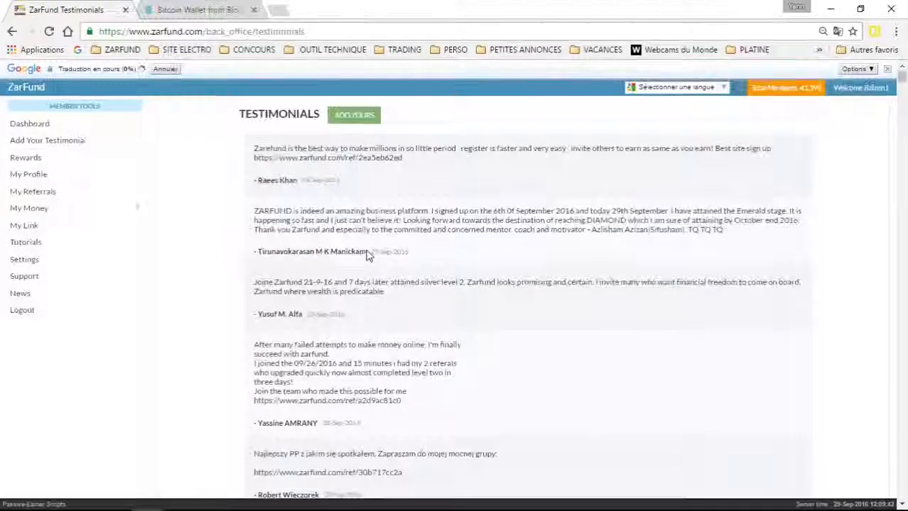
left_click(54, 125)
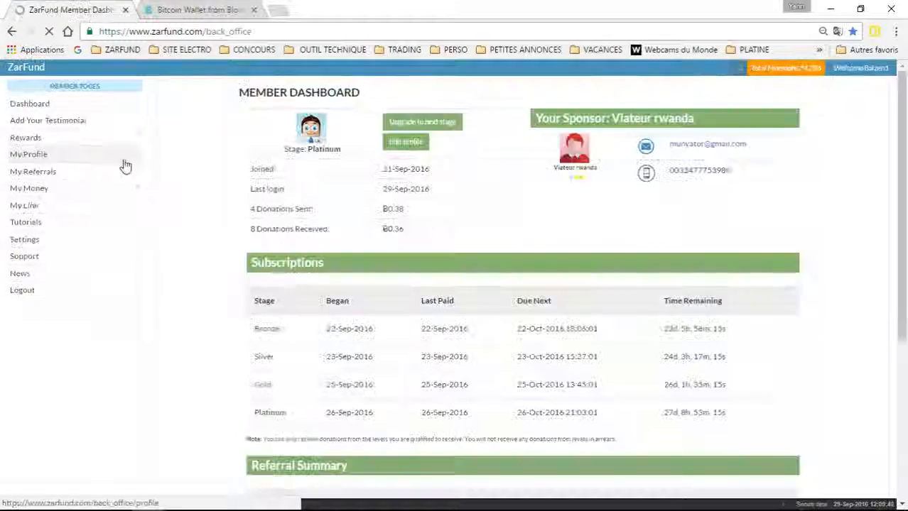
scroll(453, 289, "down", 4)
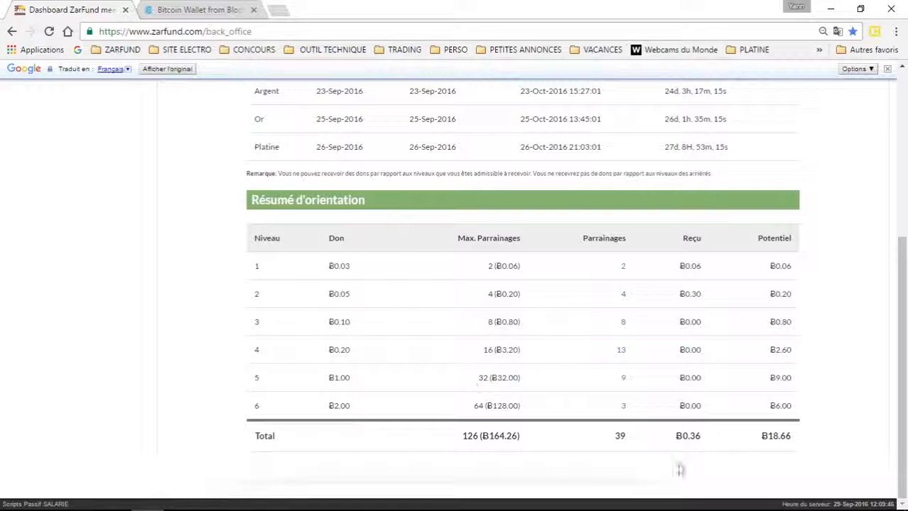
Step: Highlight the 39 referrals and Ƀ18.66 potential totals, then bring OBS to the front
double_click(616, 435)
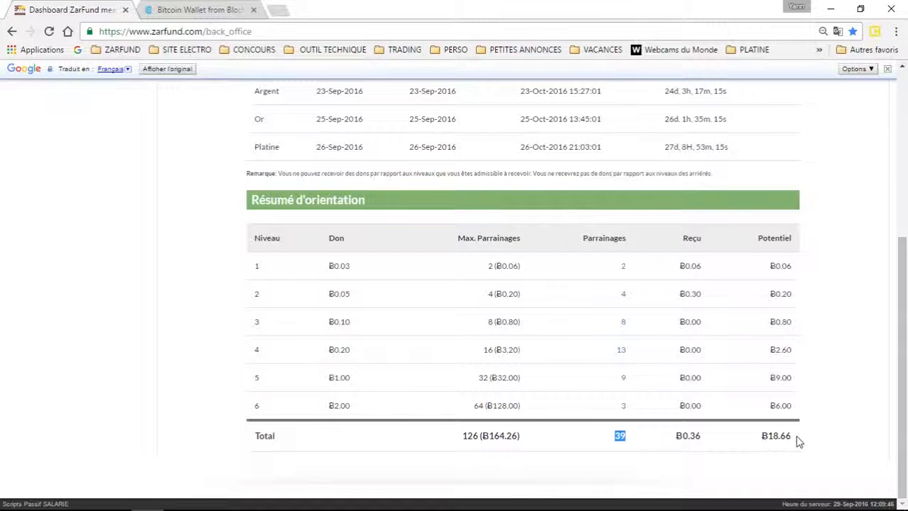
left_click_drag(796, 438, 761, 437)
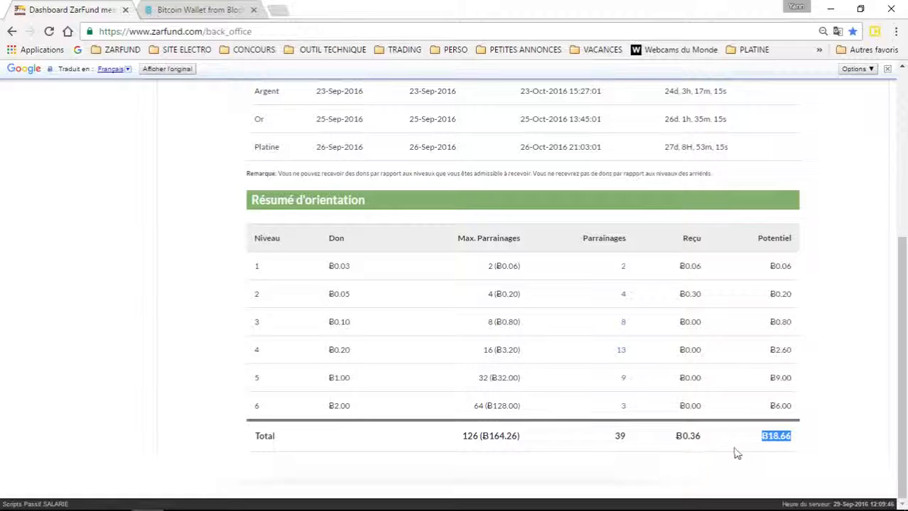
left_click(761, 467)
left_click_drag(794, 439, 760, 434)
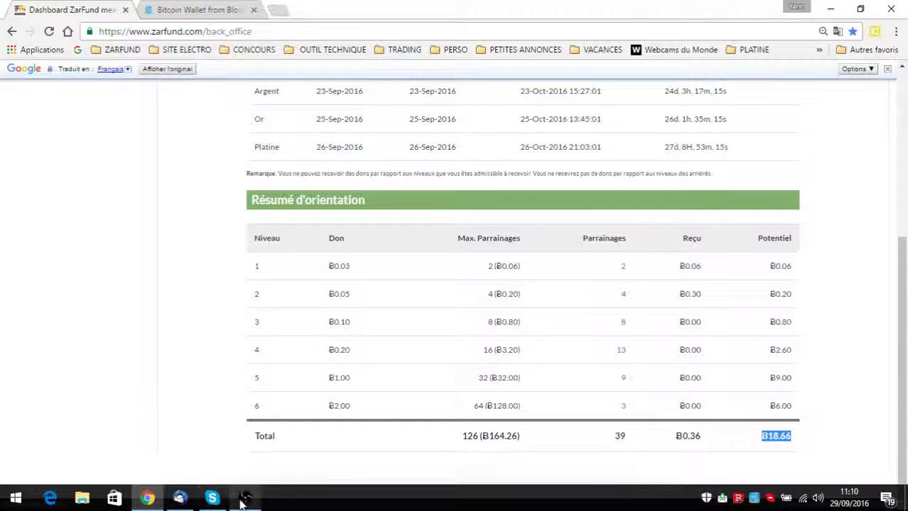
mouse_move(241, 501)
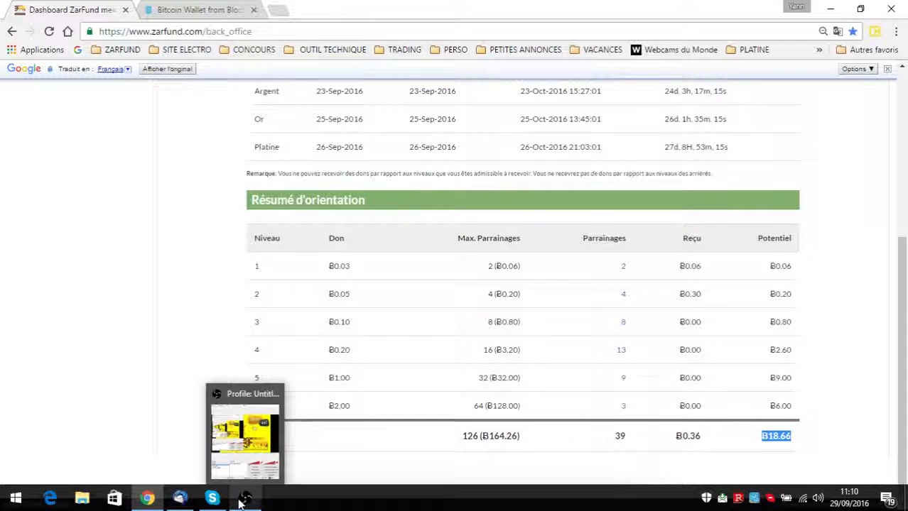
left_click(242, 502)
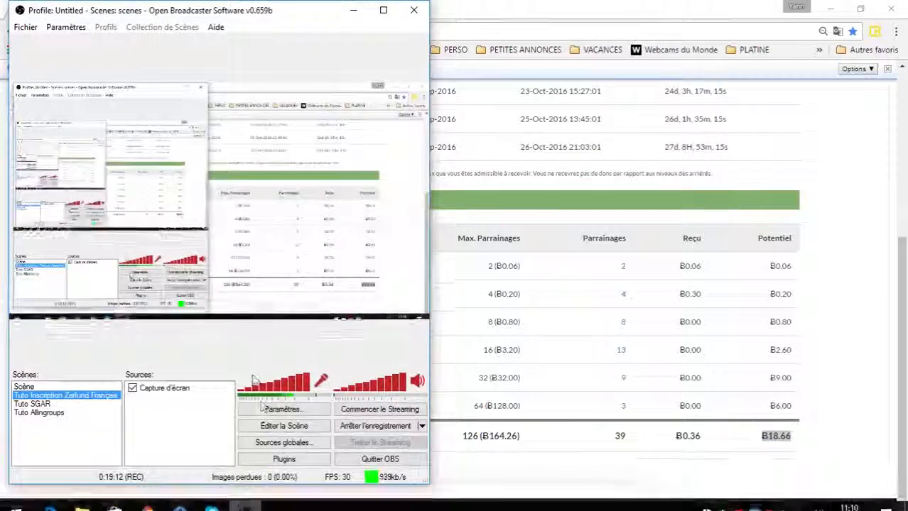